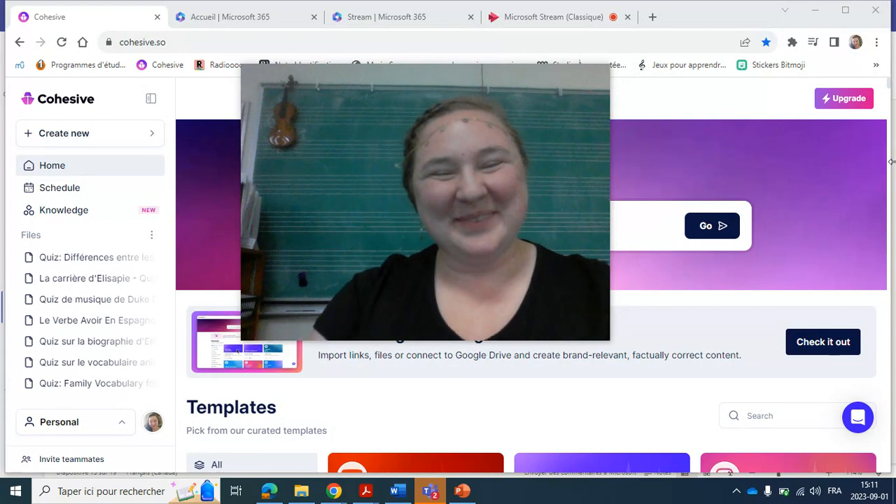
pyautogui.scroll(3, 73, 107)
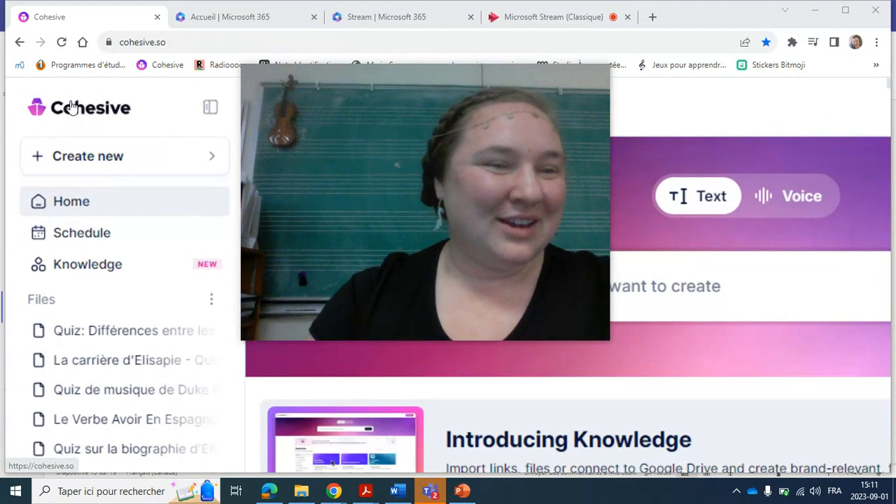
pyautogui.scroll(2, 72, 107)
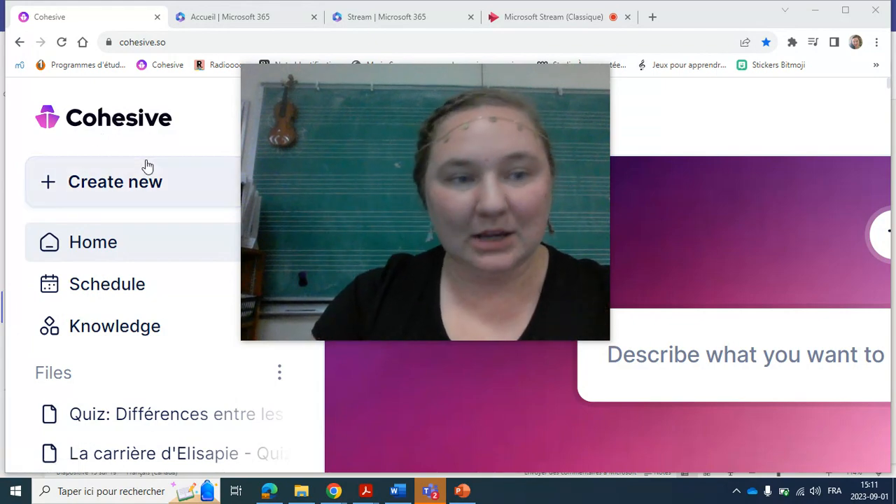
pyautogui.scroll(-1, 146, 166)
pyautogui.scroll(-2, 91, 256)
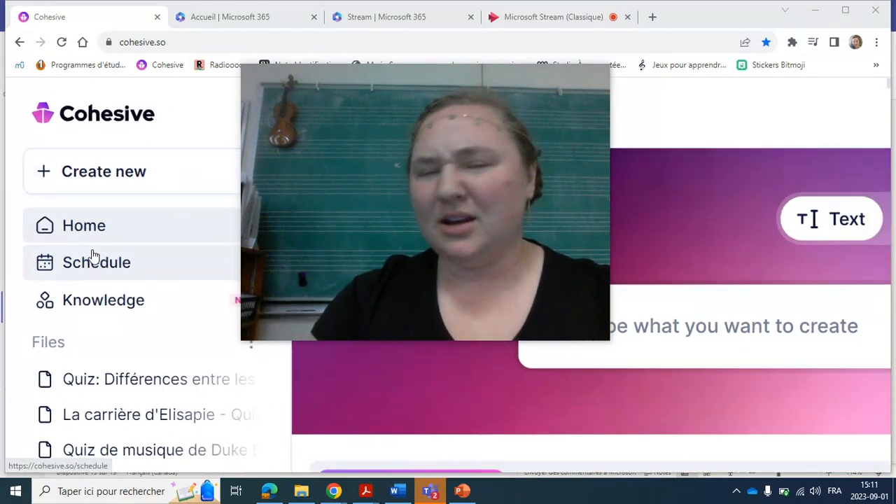
pyautogui.scroll(-1, 116, 297)
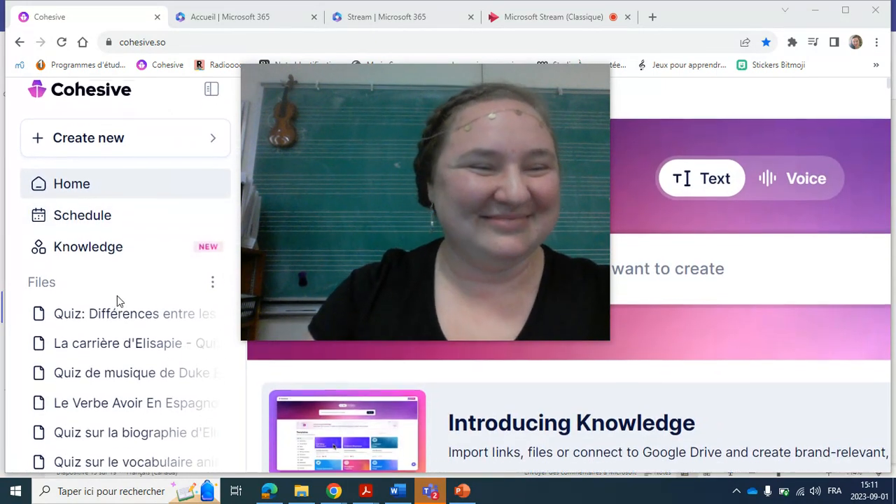
pyautogui.scroll(1, 117, 298)
# Move the floating video window off the centre of the page and restore the page's smaller zoom level.
pyautogui.moveTo(402, 206)
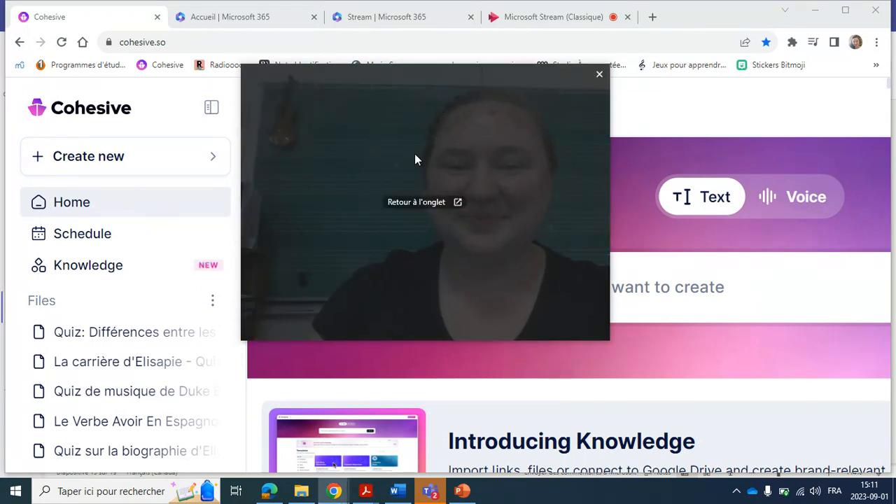
pyautogui.moveTo(332, 123); pyautogui.dragTo(626, 14)
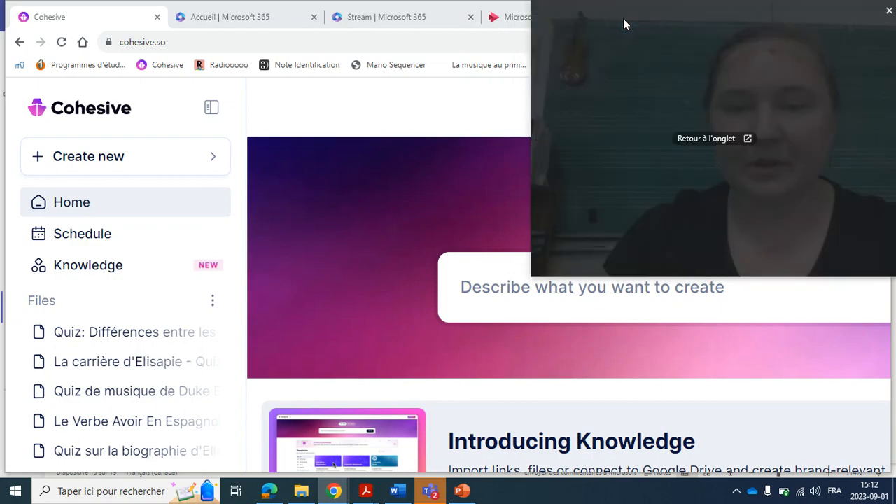
pyautogui.hotkey('ctrl', '-')
pyautogui.hotkey('ctrl', '-')
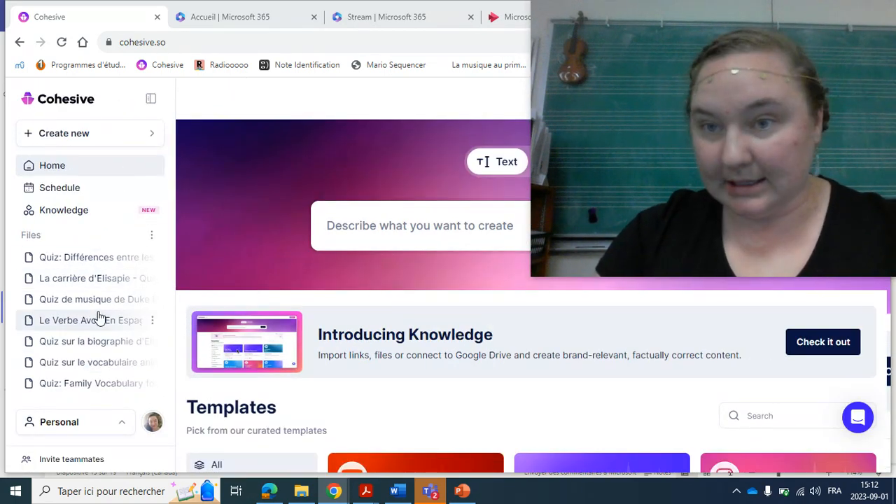
# Open the account's profile preferences and read the description of the default language setting.
pyautogui.scroll(-2, 81, 317)
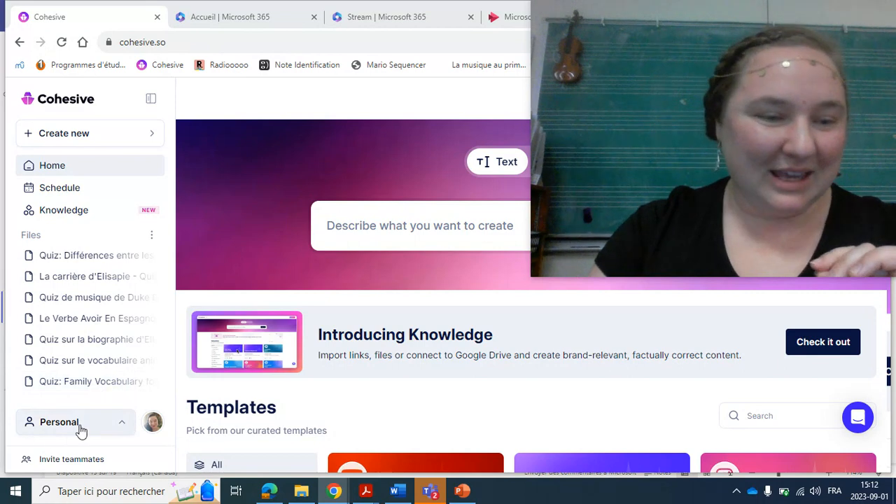
pyautogui.click(153, 423)
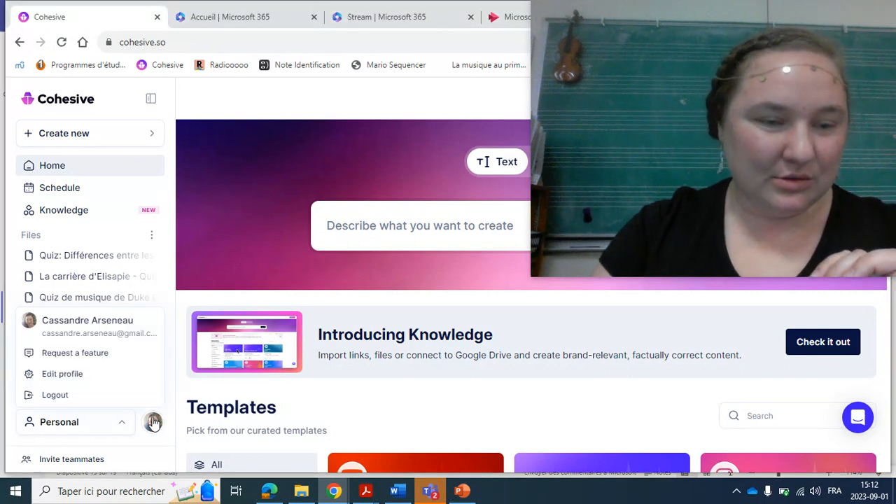
pyautogui.click(67, 374)
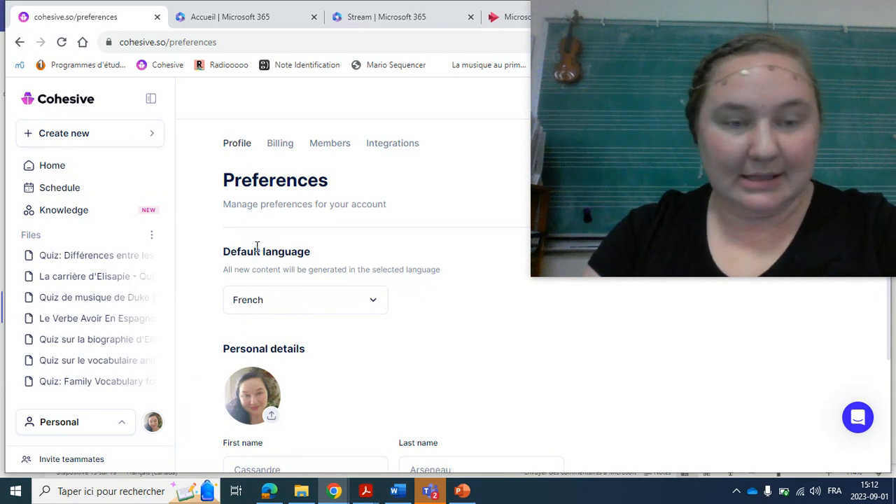
pyautogui.moveTo(278, 253); pyautogui.dragTo(305, 258)
pyautogui.moveTo(244, 272); pyautogui.dragTo(371, 289)
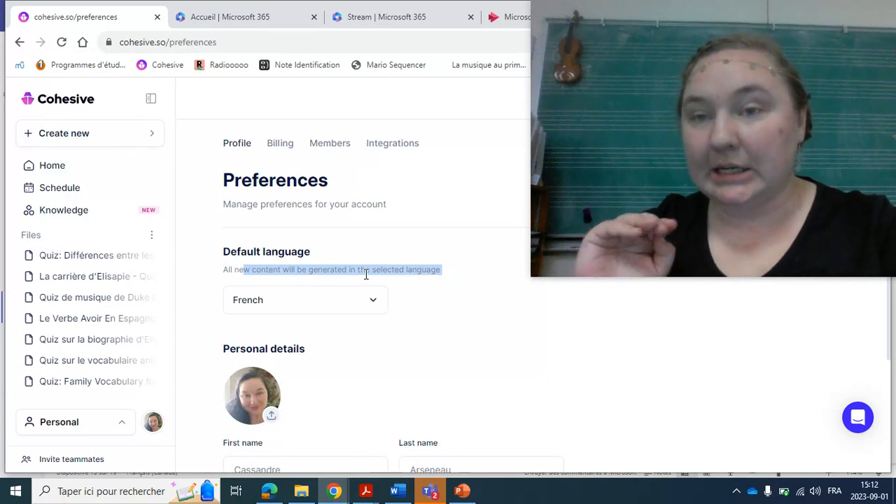
# Examine the languages offered for the default language setting without choosing a different one.
pyautogui.click(292, 302)
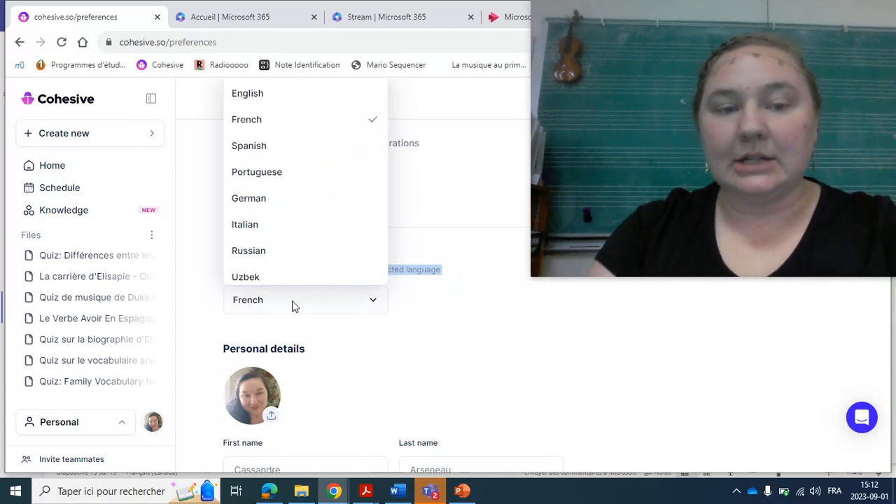
pyautogui.scroll(-2, 290, 187)
pyautogui.scroll(2, 289, 187)
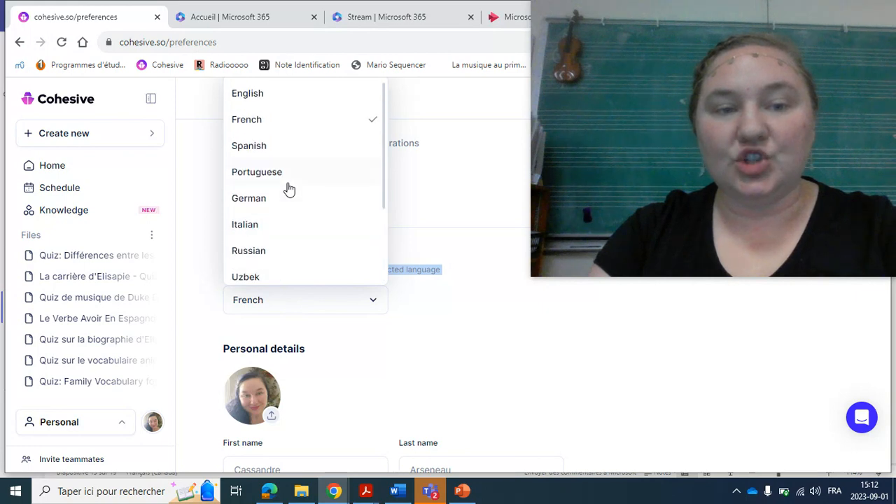
pyautogui.scroll(-2, 290, 188)
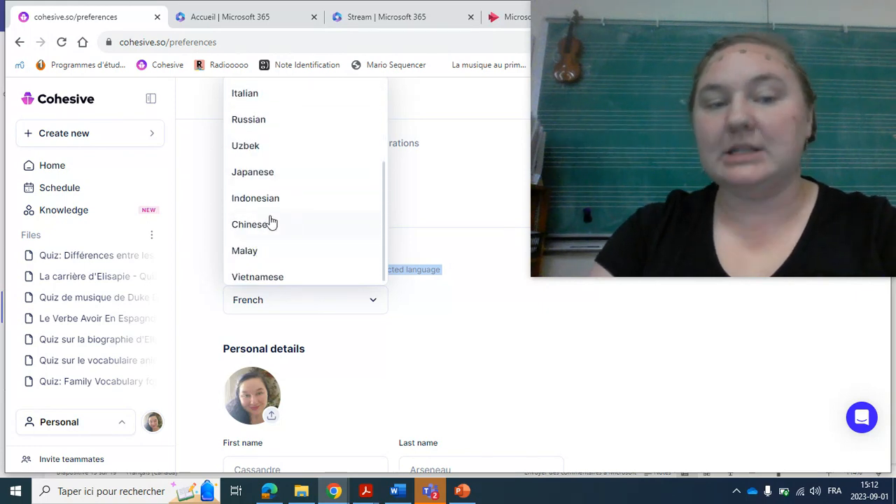
pyautogui.scroll(2, 311, 212)
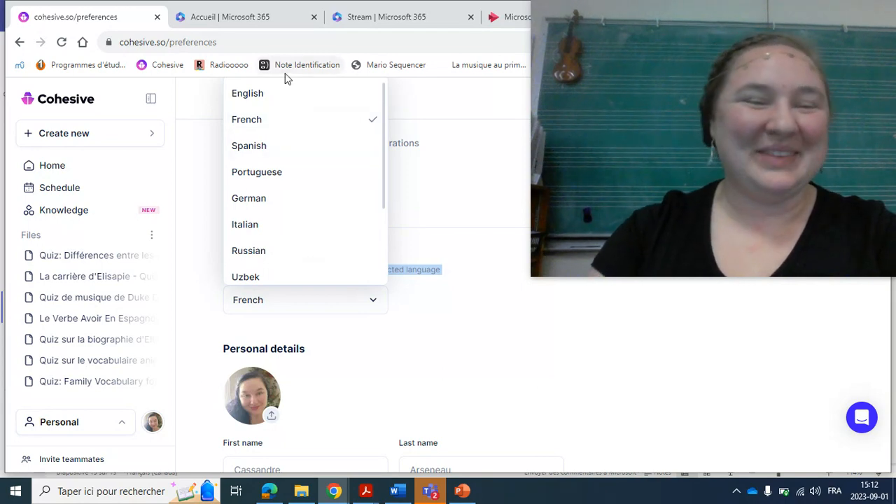
pyautogui.scroll(-2, 308, 213)
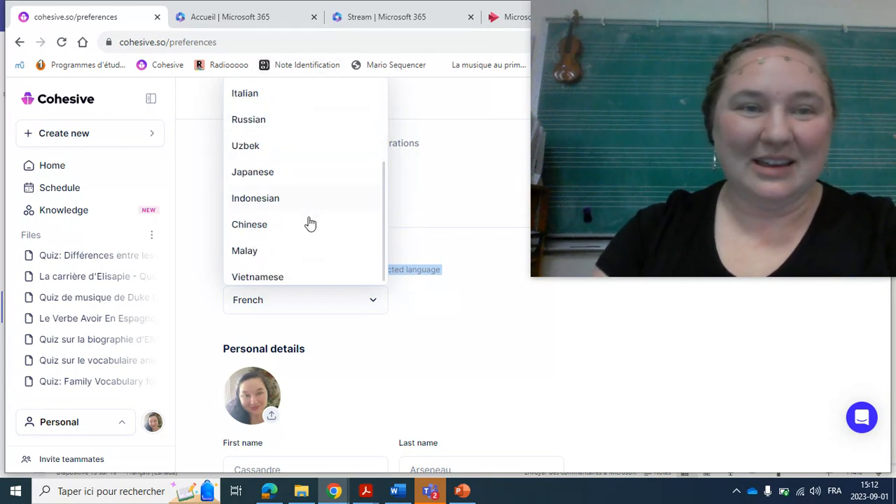
pyautogui.scroll(2, 282, 199)
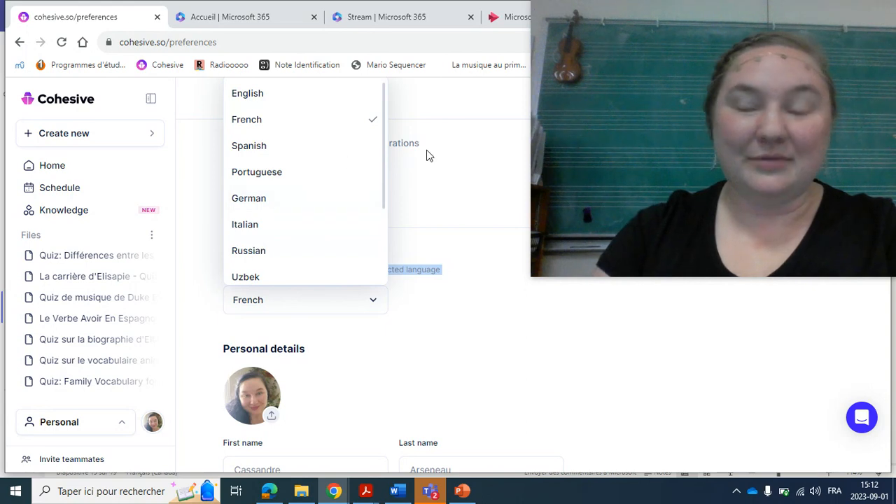
pyautogui.click(356, 308)
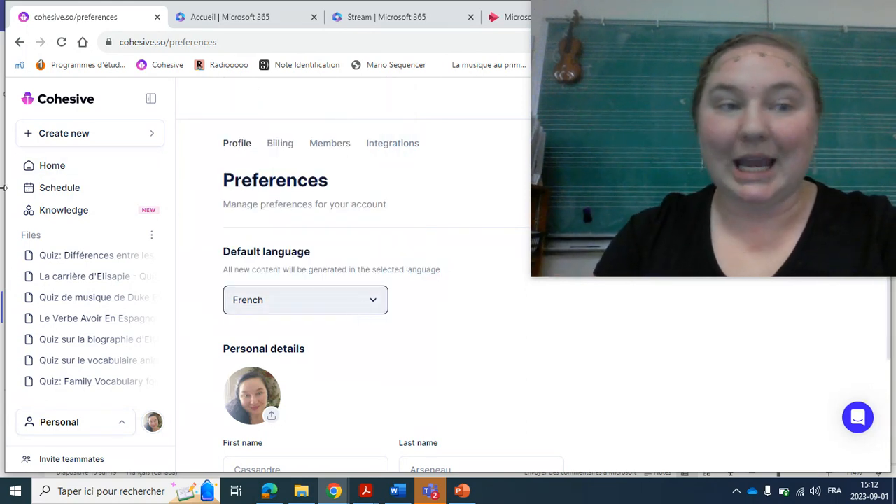
# Browse the full range of templates offered for creating new content.
pyautogui.click(78, 147)
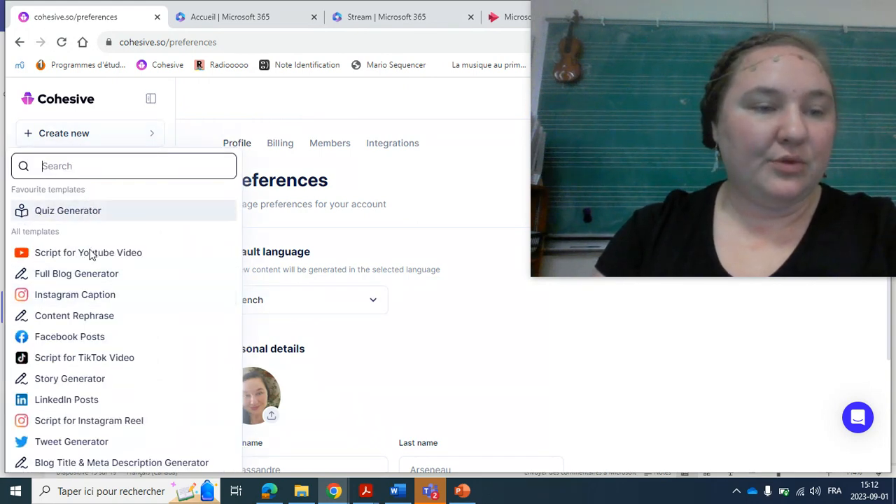
pyautogui.scroll(-4, 86, 356)
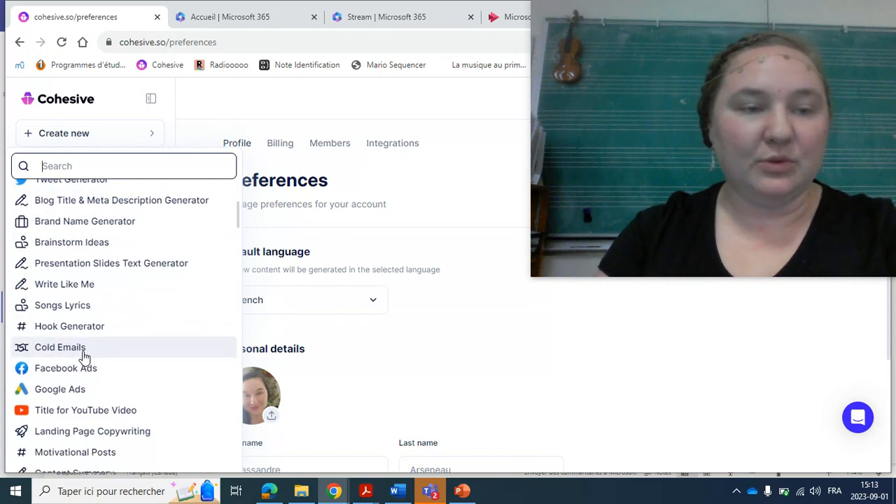
pyautogui.scroll(-6, 84, 358)
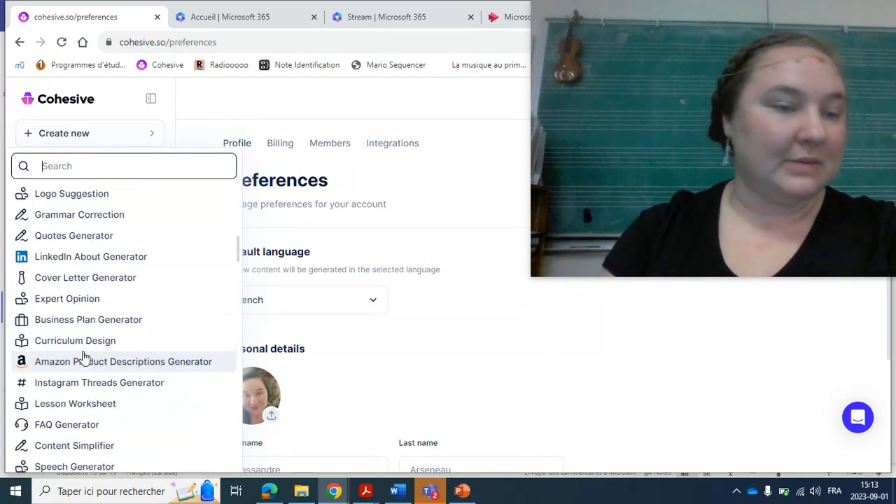
pyautogui.scroll(-2, 83, 357)
pyautogui.scroll(5, 114, 359)
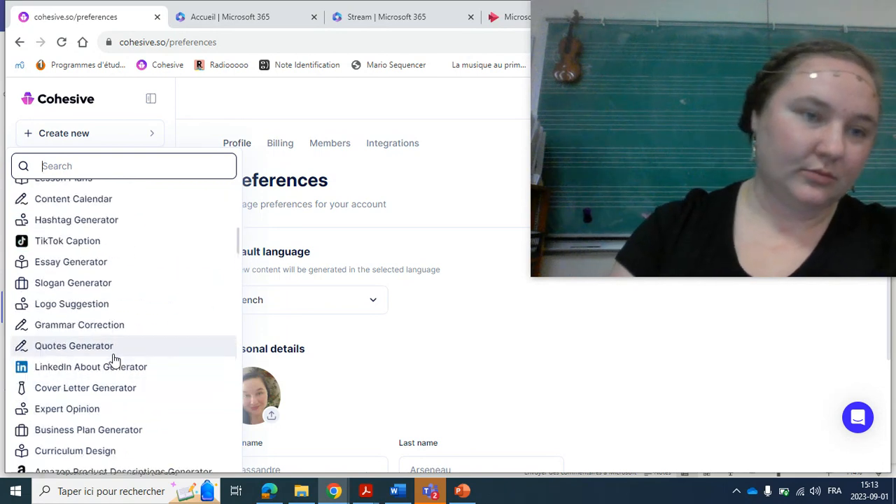
pyautogui.scroll(2, 114, 357)
pyautogui.scroll(-4, 135, 334)
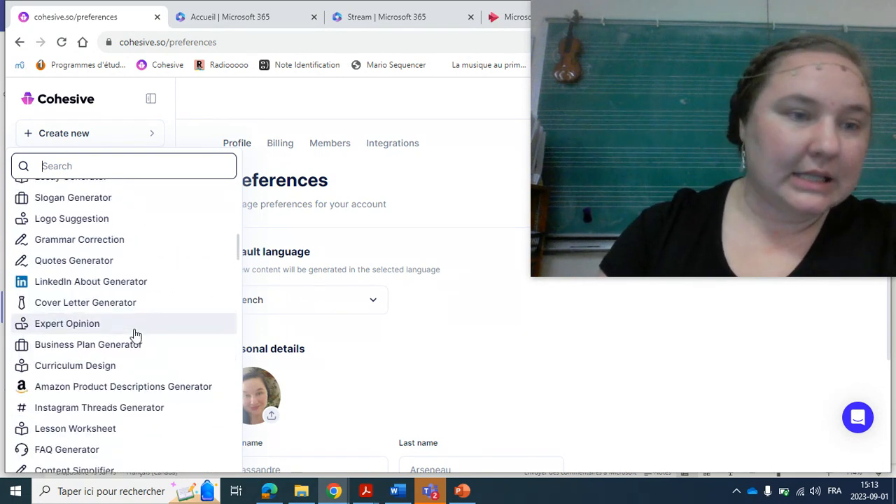
pyautogui.scroll(-3, 90, 346)
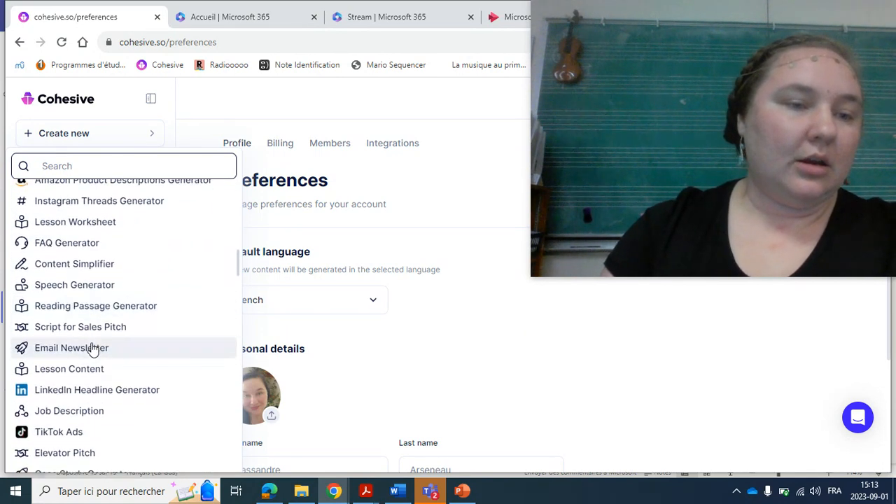
pyautogui.scroll(-1, 91, 345)
pyautogui.scroll(-4, 42, 304)
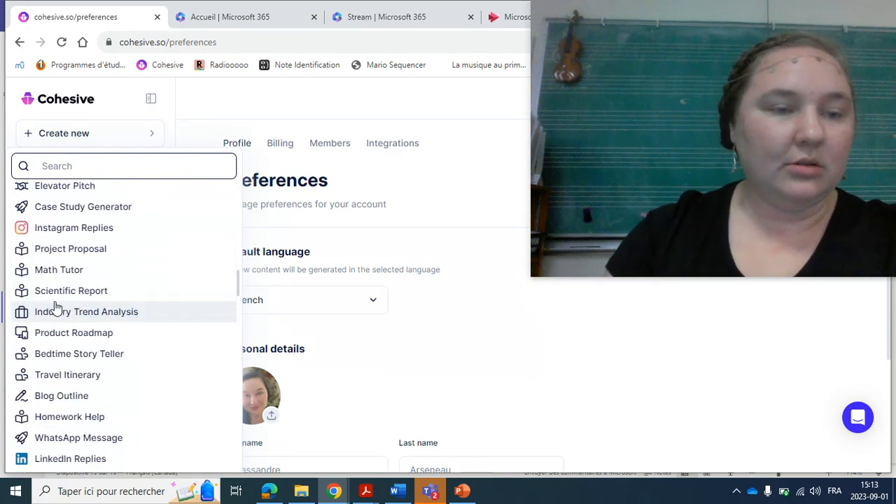
pyautogui.scroll(-3, 124, 292)
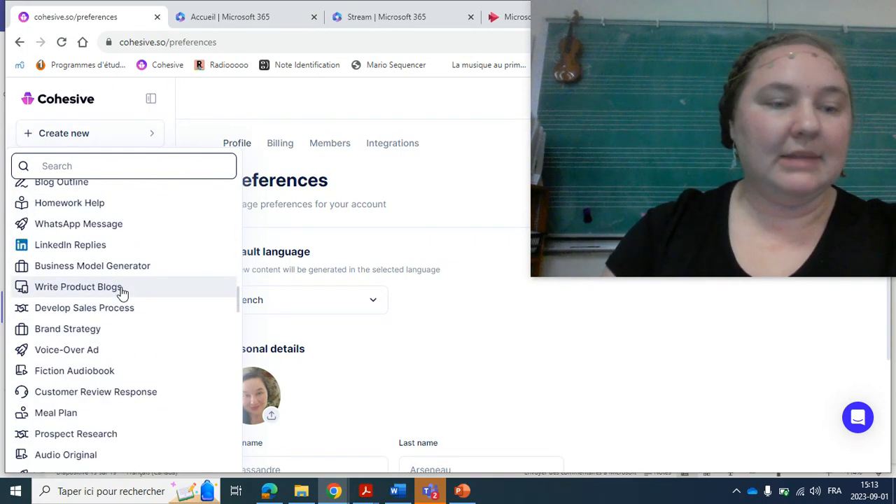
pyautogui.scroll(-8, 123, 293)
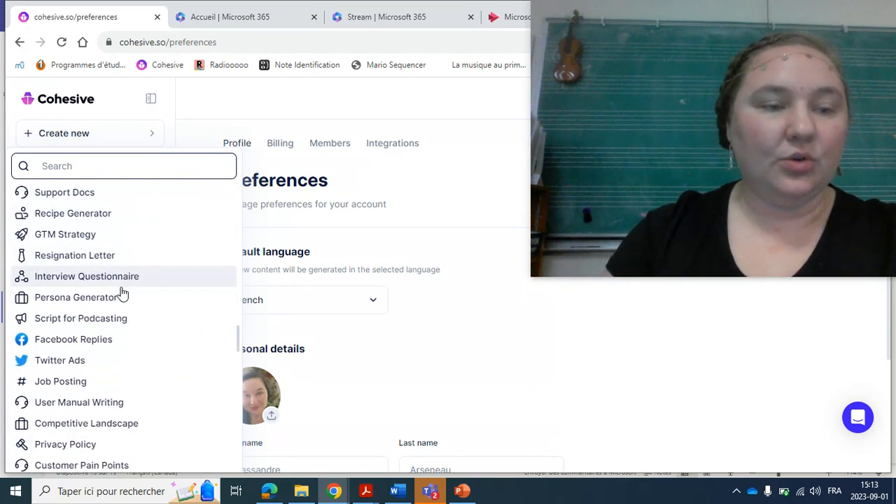
pyautogui.scroll(-7, 123, 293)
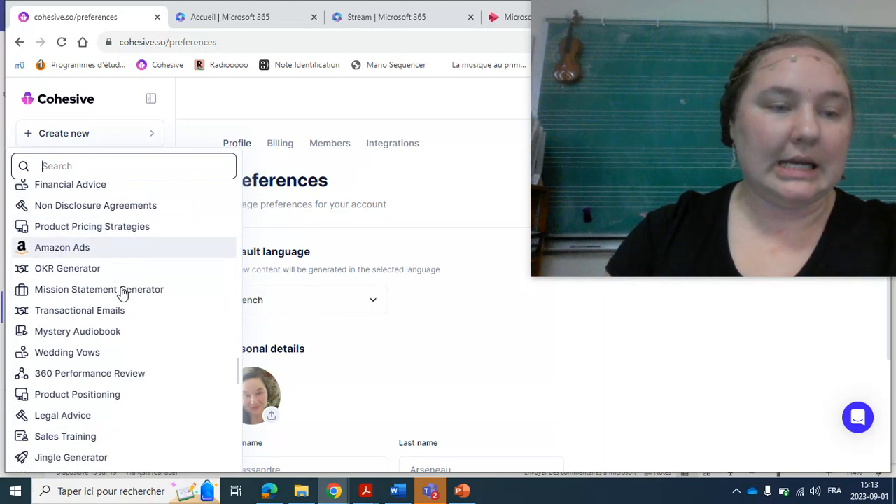
pyautogui.scroll(-12, 123, 293)
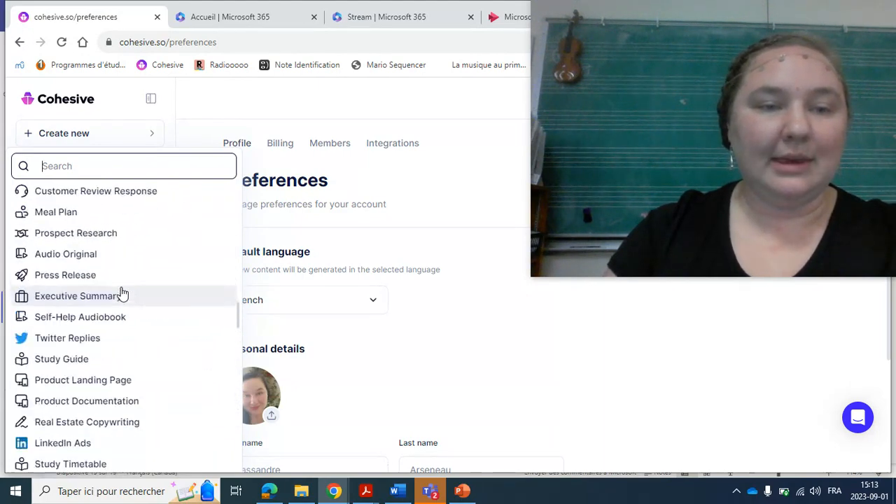
# Start new content from the Quiz Generator template and shrink and move the floating video window clear of its form.
pyautogui.scroll(20, 122, 293)
pyautogui.click(73, 209)
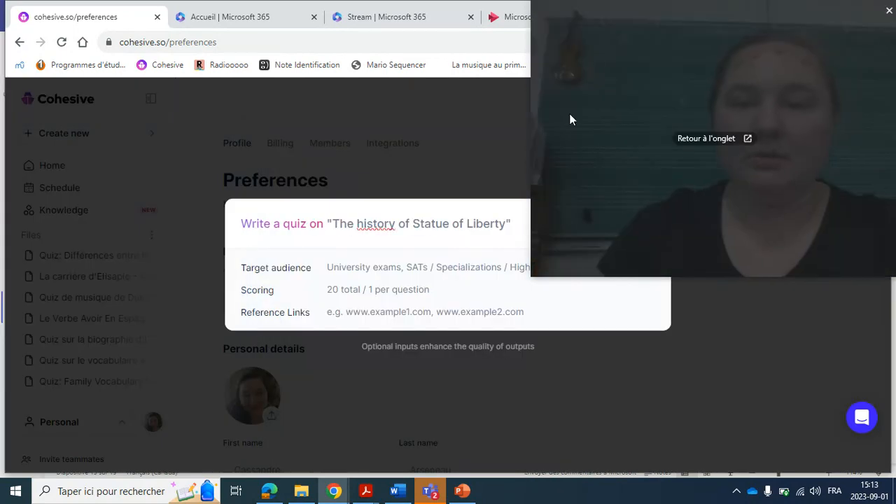
pyautogui.moveTo(531, 185); pyautogui.dragTo(672, 185)
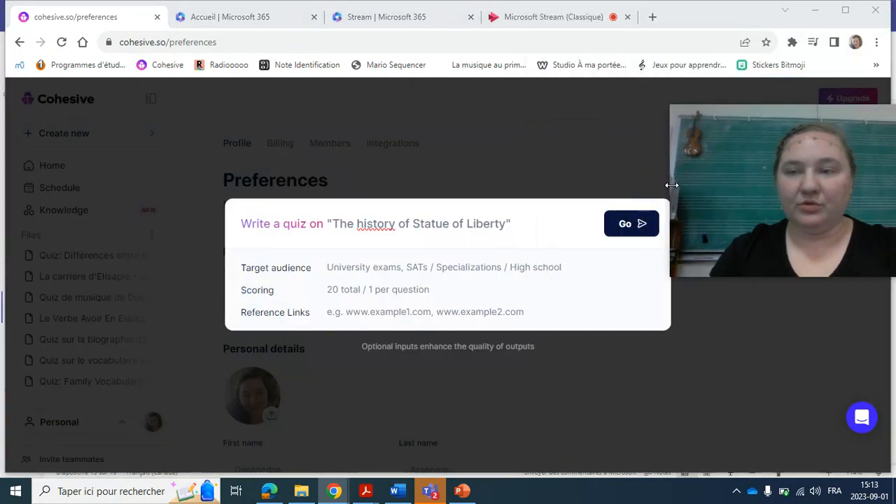
pyautogui.moveTo(716, 126); pyautogui.dragTo(568, 9)
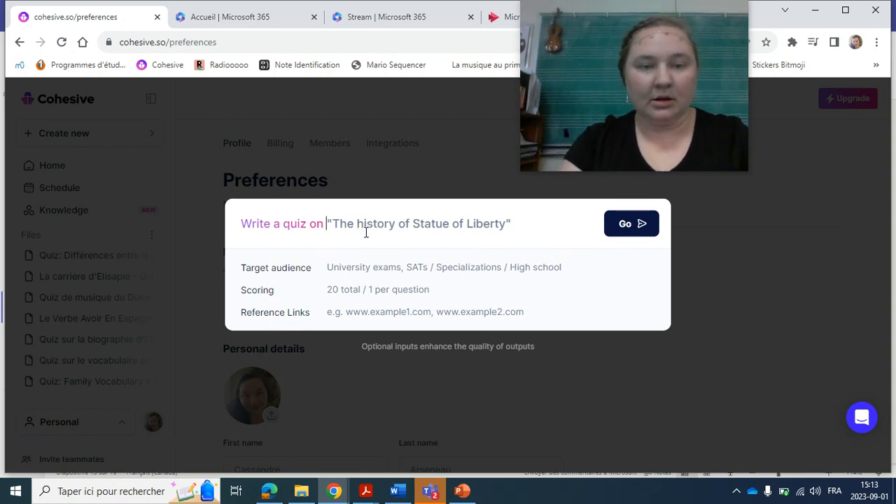
# Enter "la biographie de Louis Armstrong" as the quiz topic.
pyautogui.write('la biogra')
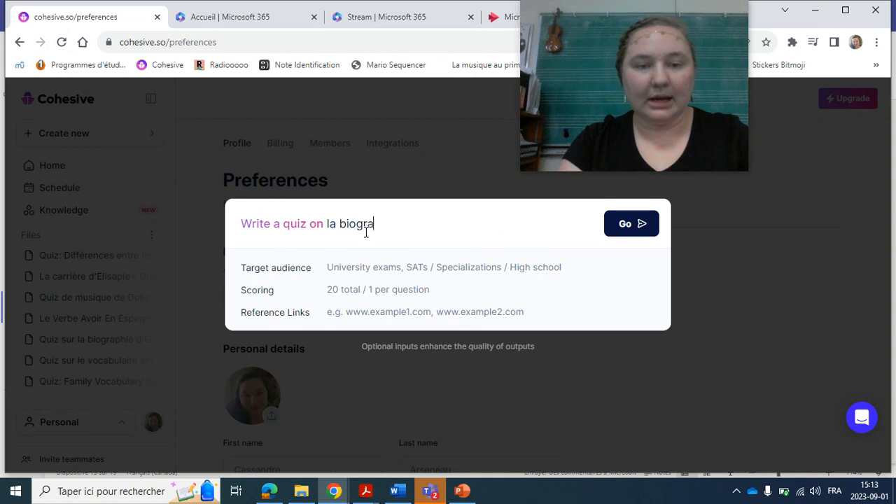
pyautogui.write('phie de Louis A')
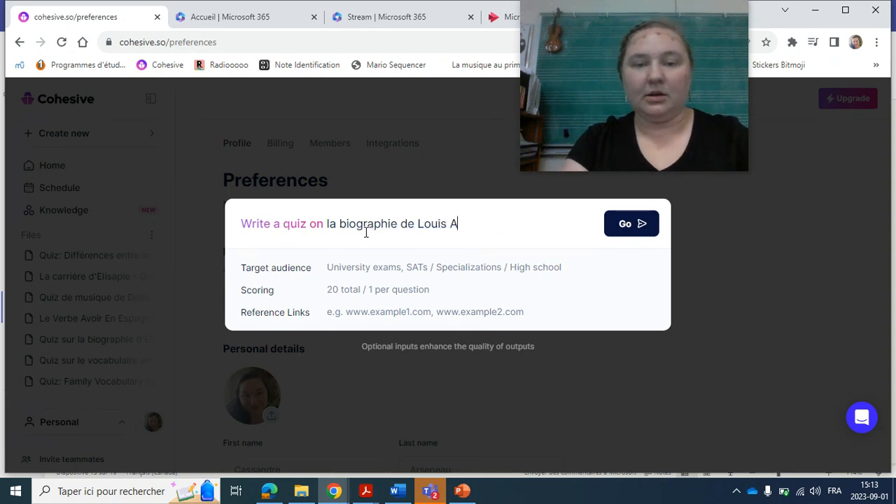
pyautogui.write('rmstrong')
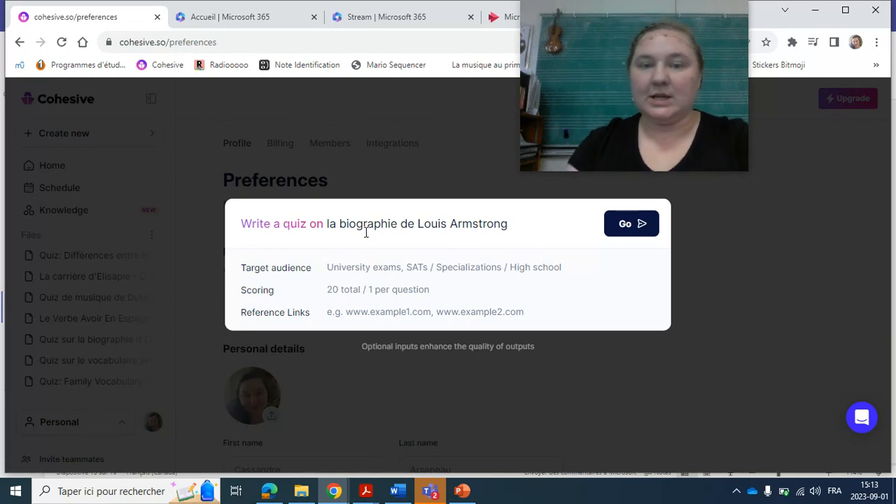
# Set the quiz's target audience to "High School" and its scoring to "100 total / 5 points per question".
pyautogui.click(333, 268)
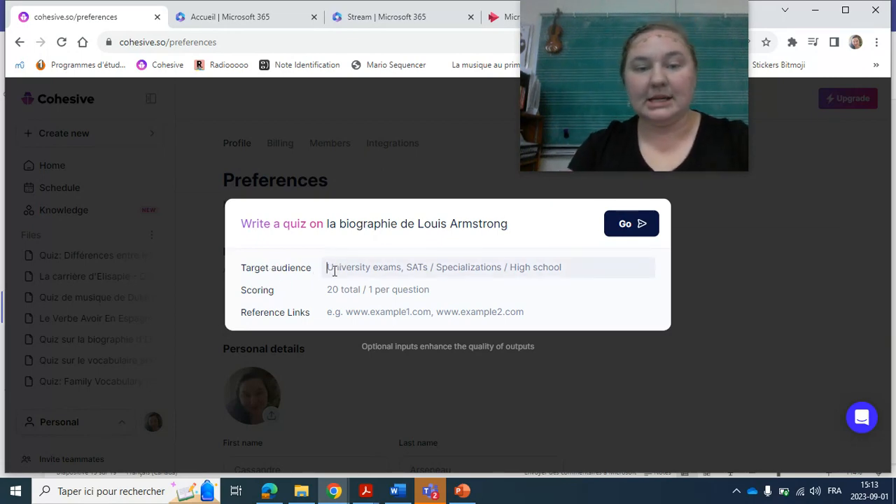
pyautogui.write('High School')
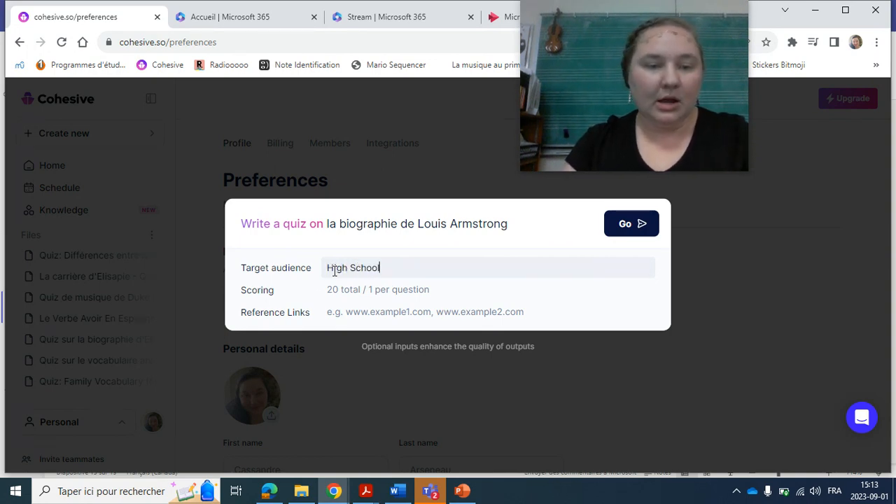
pyautogui.click(346, 293)
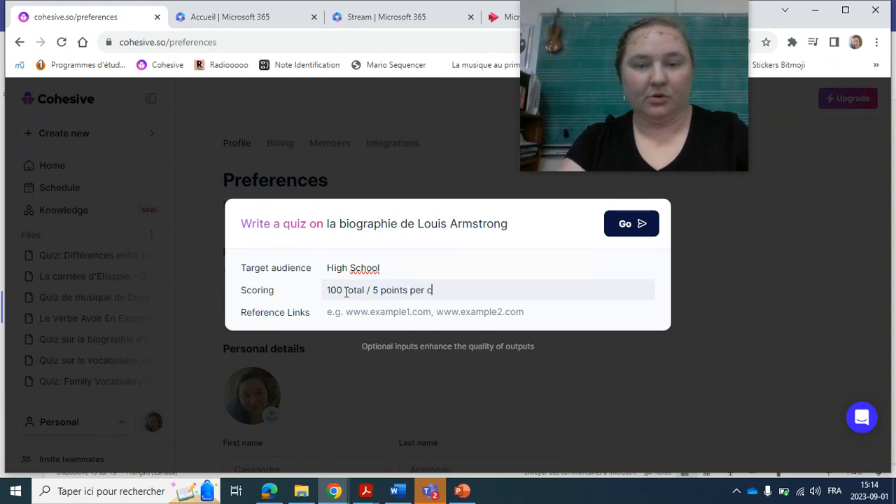
pyautogui.write('on')
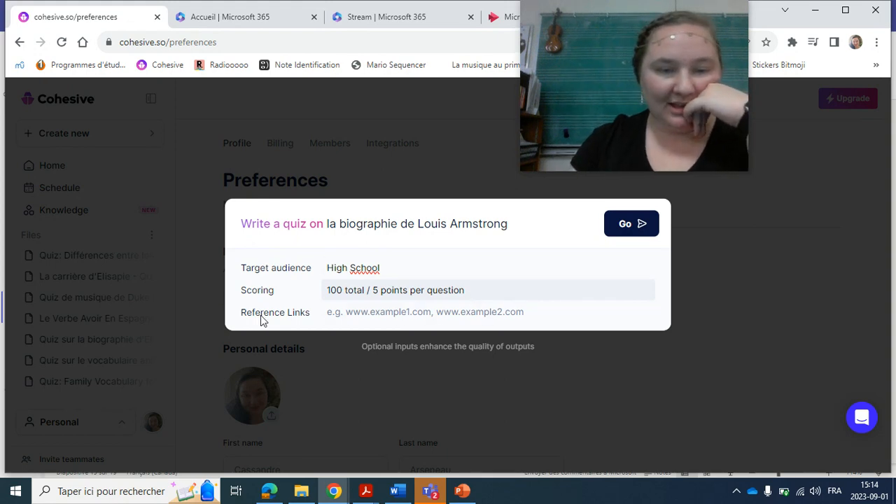
# Search the web for "wikipedia louis armstrong francais" and open the French Wikipedia article on Louis Armstrong.
pyautogui.click(381, 316)
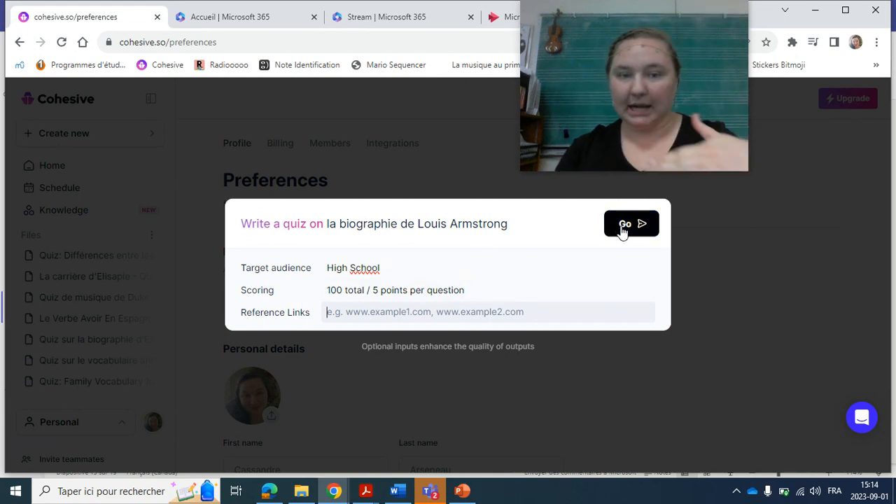
pyautogui.click(263, 12)
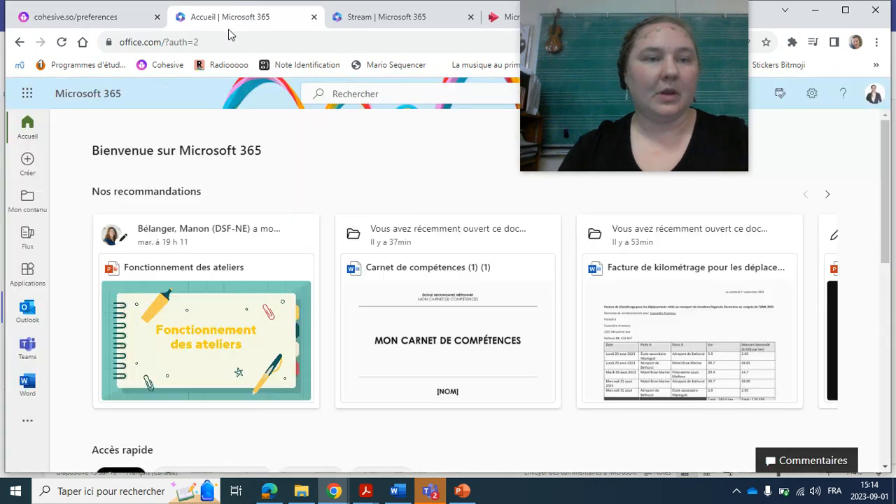
pyautogui.click(230, 41)
pyautogui.write('wiki')
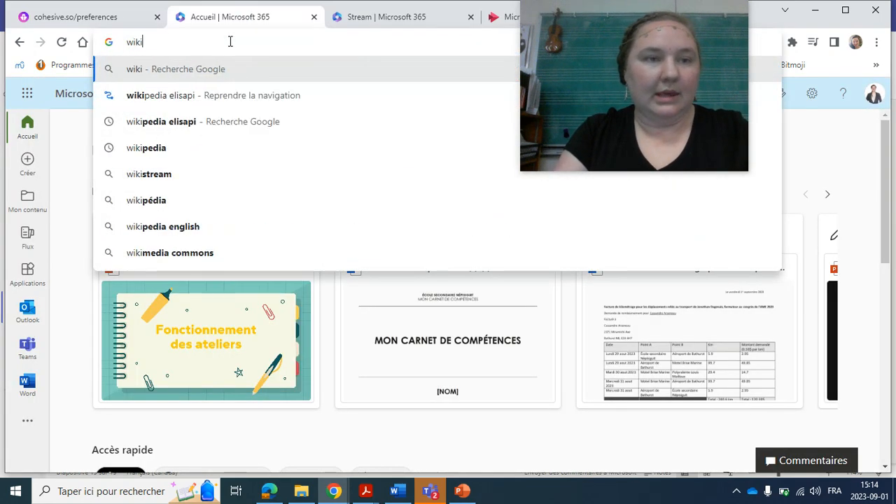
pyautogui.write('pedia louis ')
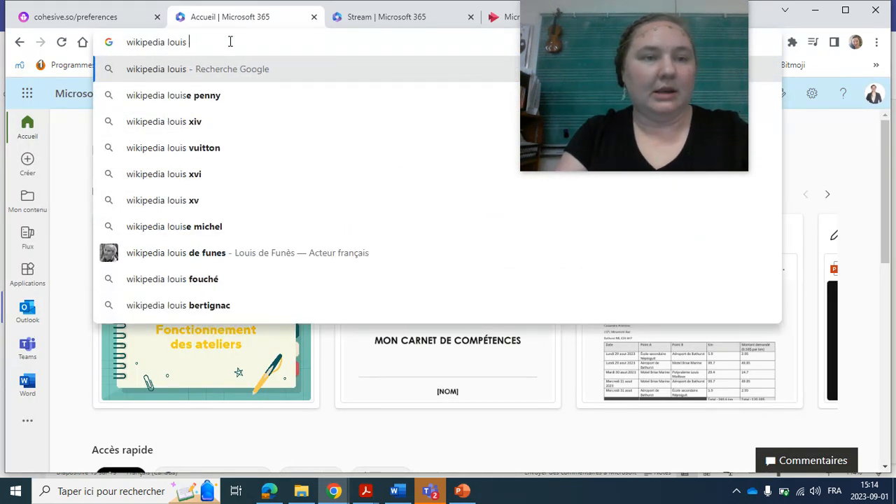
pyautogui.write('armstrong gran')
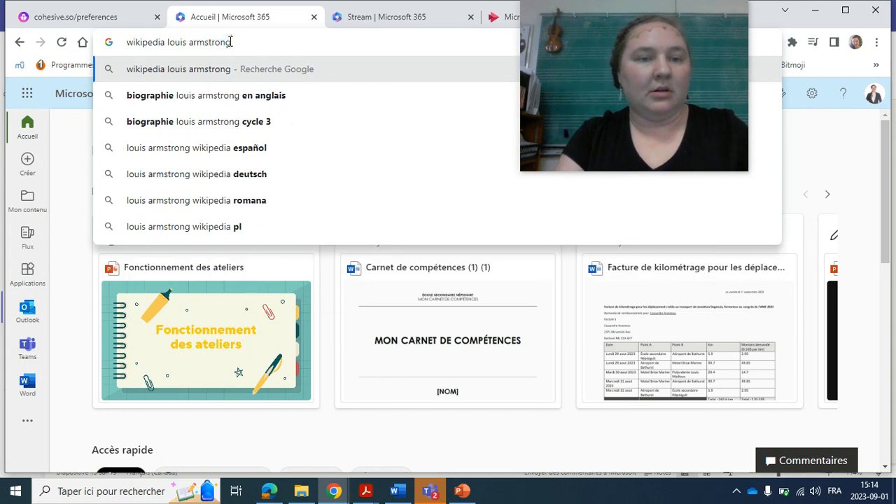
pyautogui.press('BackSpace')
pyautogui.write('francais')
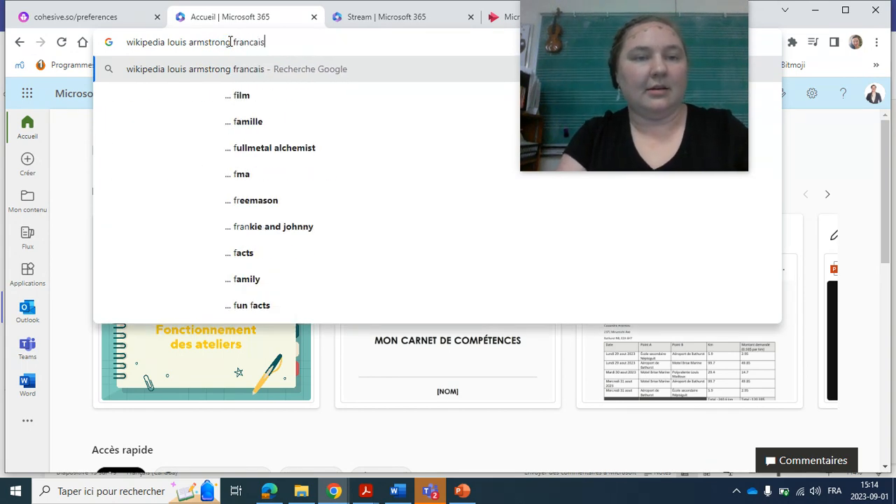
pyautogui.press('Return')
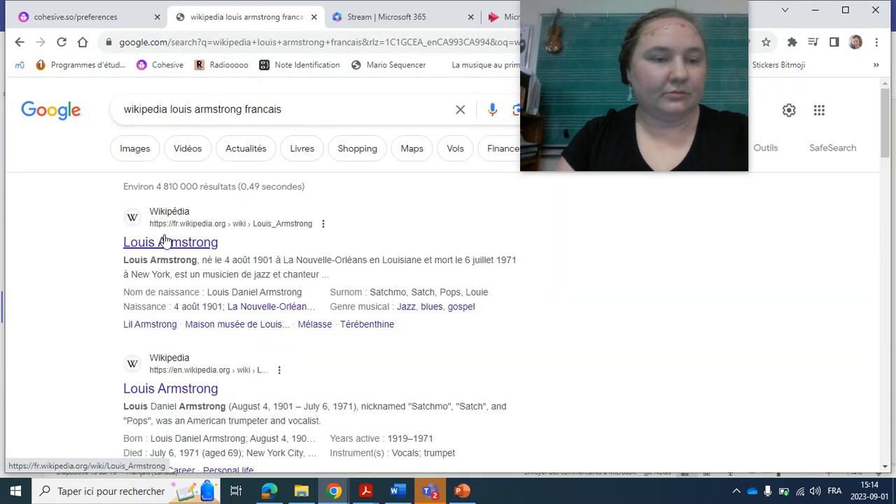
pyautogui.click(164, 243)
# Copy the French Wikipedia article's address into the quiz's reference links and submit the quiz request.
pyautogui.scroll(-20, 398, 247)
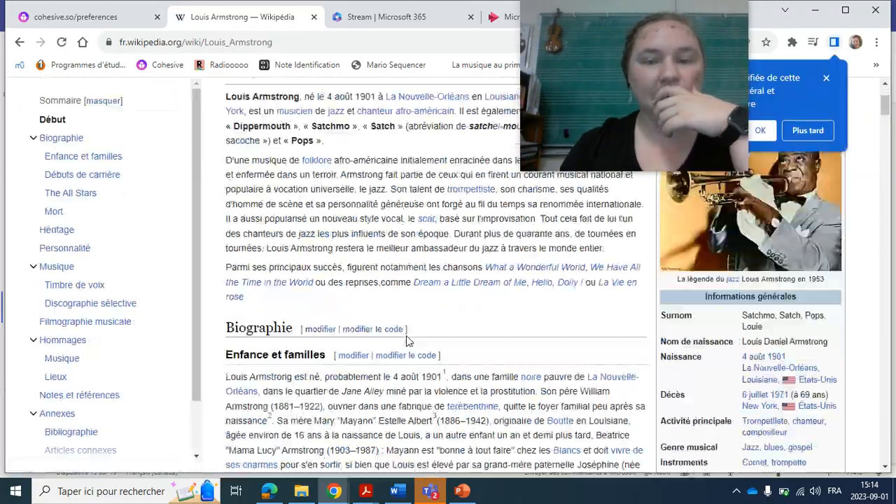
pyautogui.scroll(-20, 407, 336)
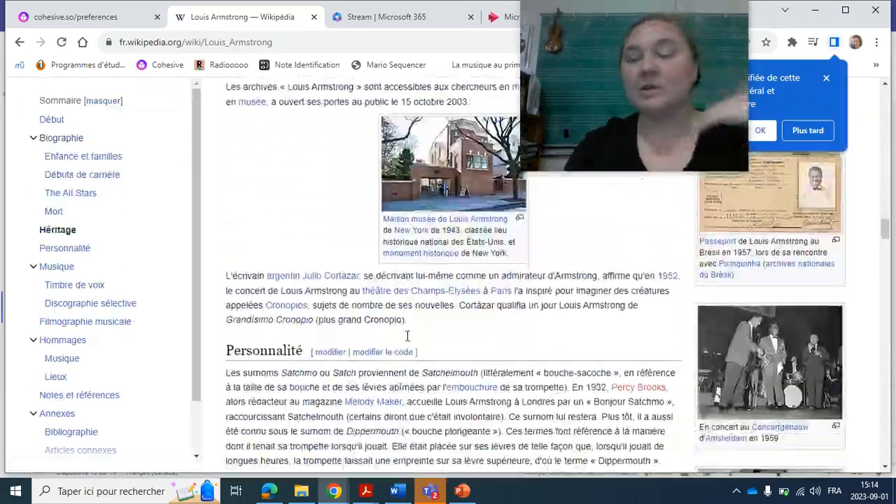
pyautogui.scroll(-5, 407, 336)
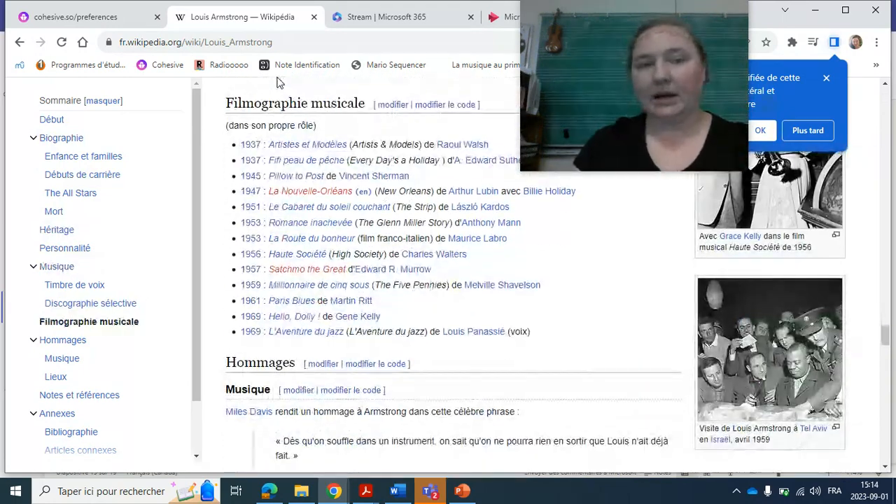
pyautogui.click(259, 44)
pyautogui.hotkey('ctrl', 'c')
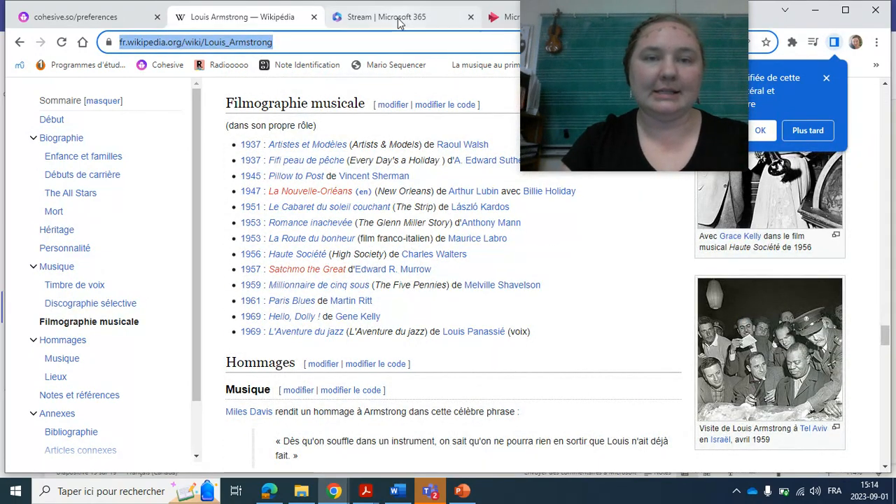
pyautogui.click(495, 18)
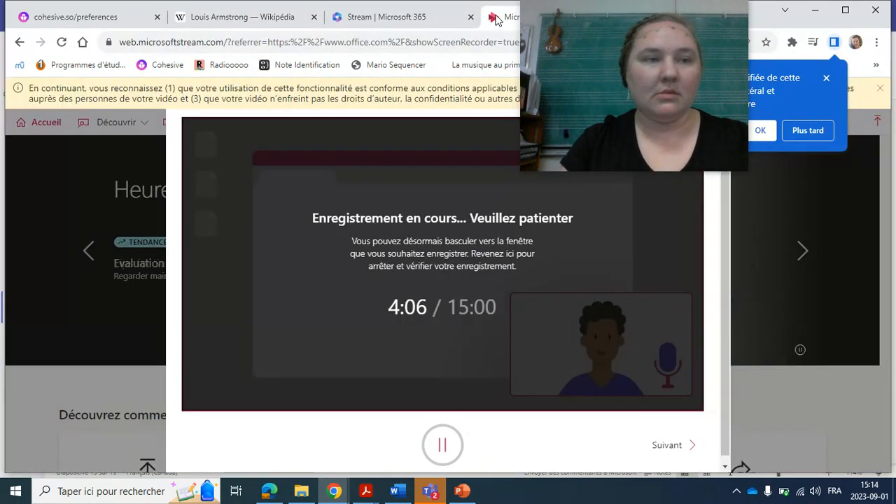
pyautogui.click(114, 20)
pyautogui.click(366, 313)
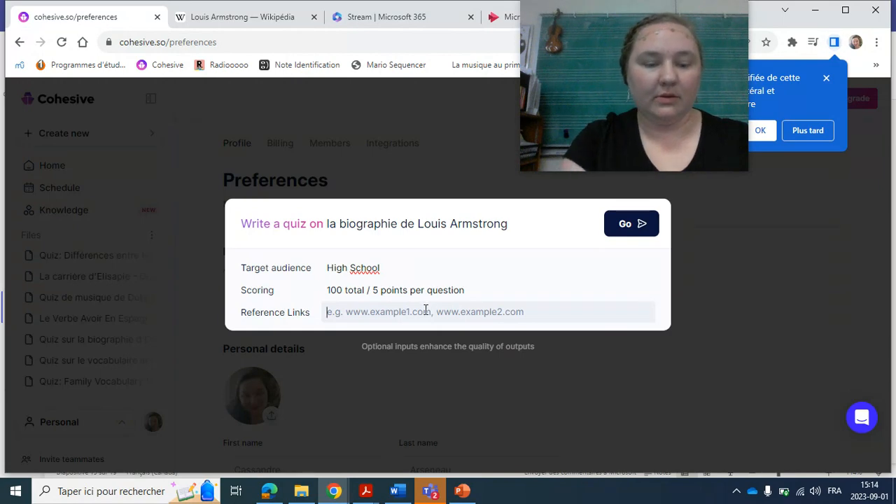
pyautogui.hotkey('ctrl', 'v')
pyautogui.click(636, 230)
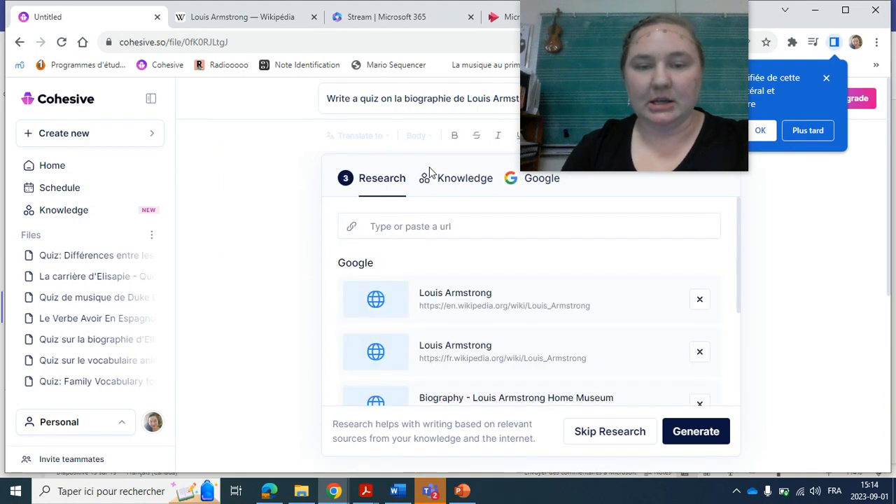
# Review the suggested research sources and generate the quiz with the preselected ones.
pyautogui.scroll(-2, 459, 298)
pyautogui.scroll(-1, 457, 299)
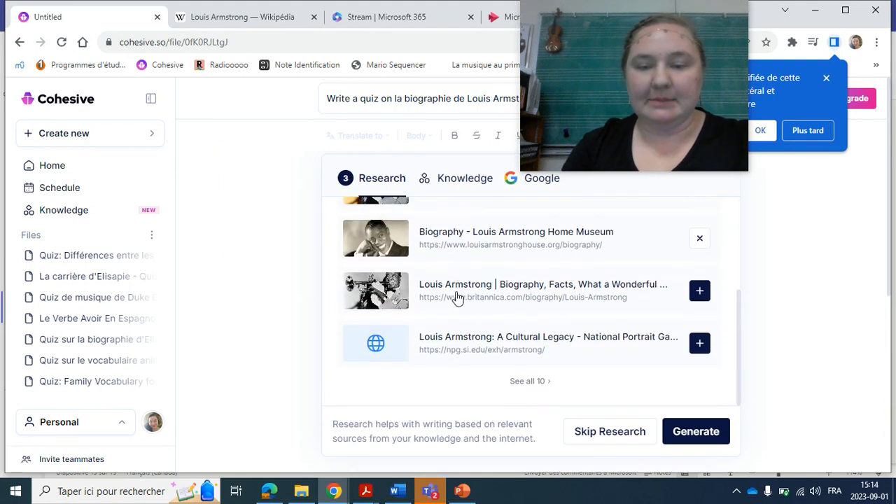
pyautogui.scroll(3, 457, 298)
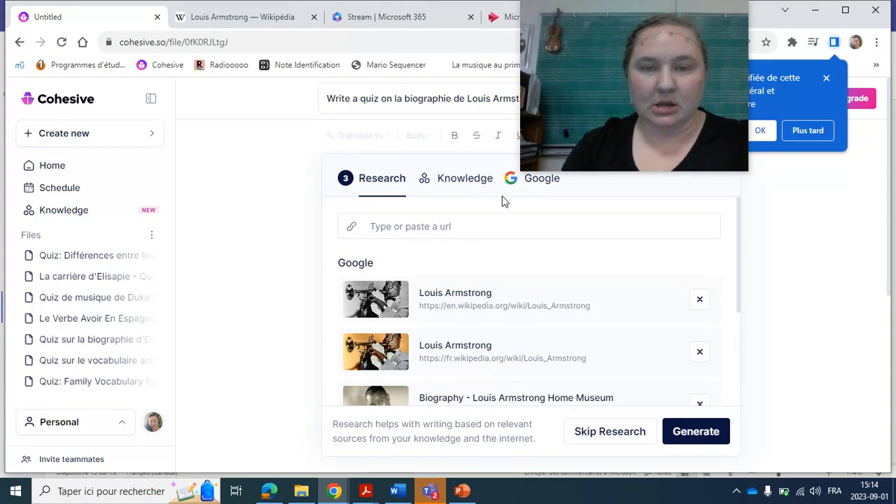
pyautogui.click(679, 431)
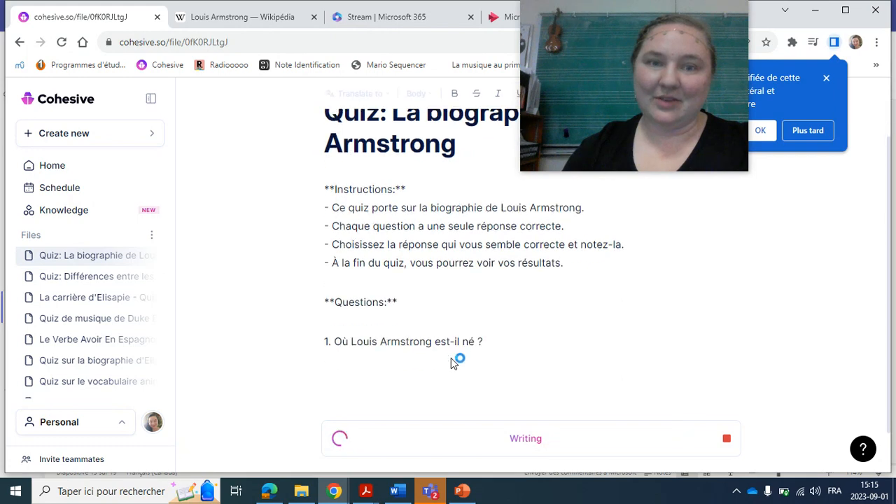
# Read through the generated quiz from its title and instructions to the questions and closing line.
pyautogui.scroll(2, 442, 256)
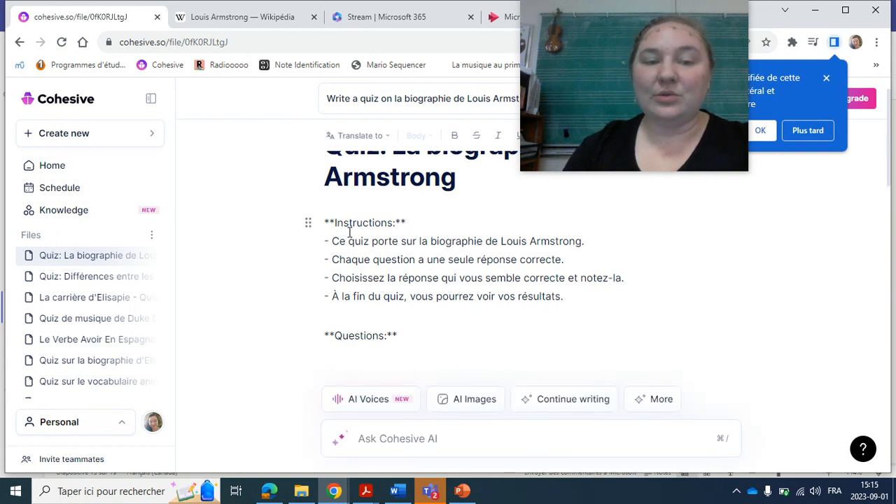
pyautogui.scroll(1, 586, 283)
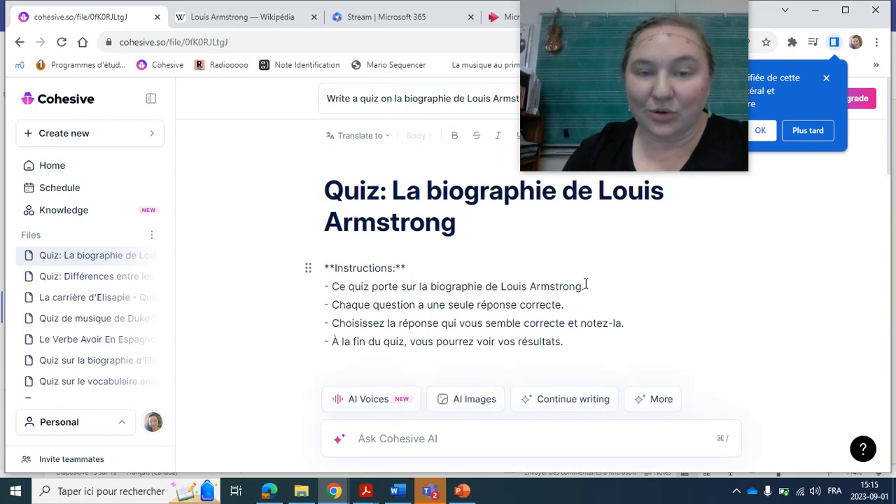
pyautogui.scroll(-6, 440, 307)
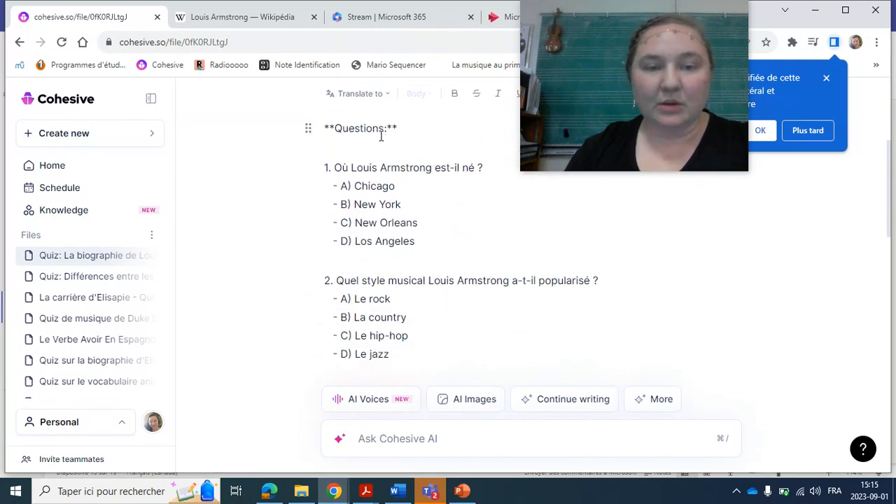
pyautogui.scroll(-7, 384, 293)
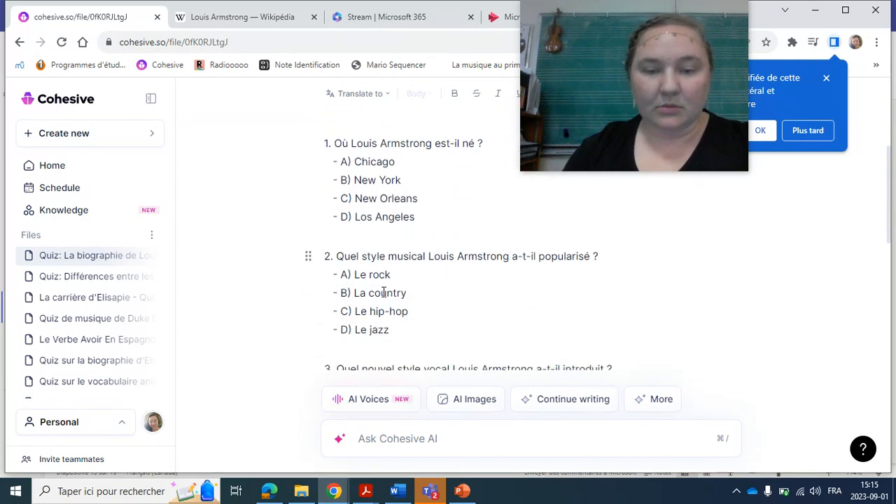
pyautogui.scroll(-5, 383, 293)
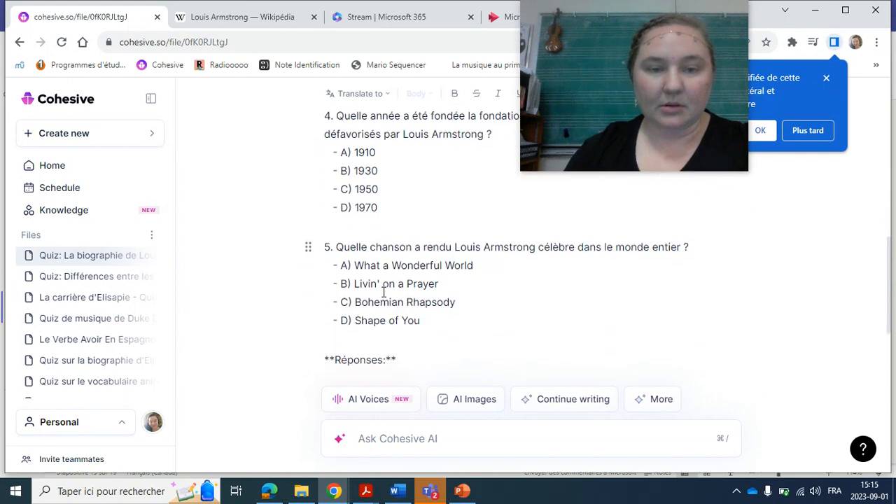
pyautogui.scroll(4, 384, 293)
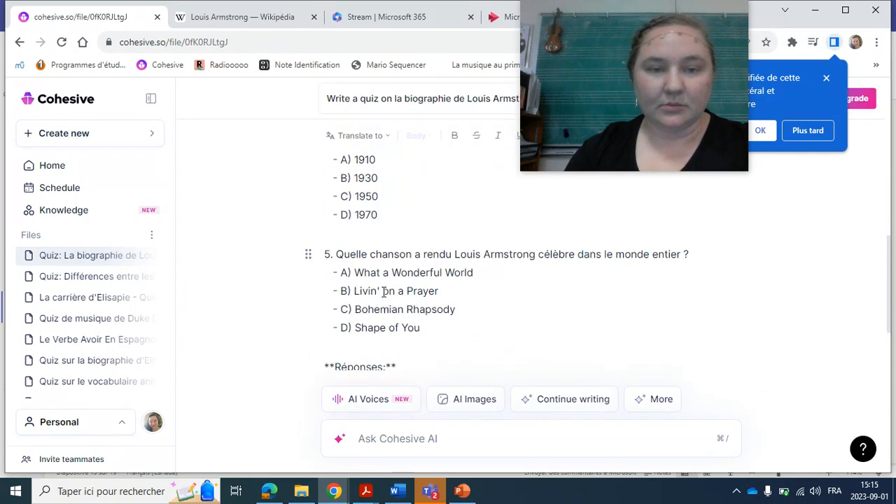
pyautogui.scroll(-3, 384, 293)
pyautogui.scroll(-5, 384, 293)
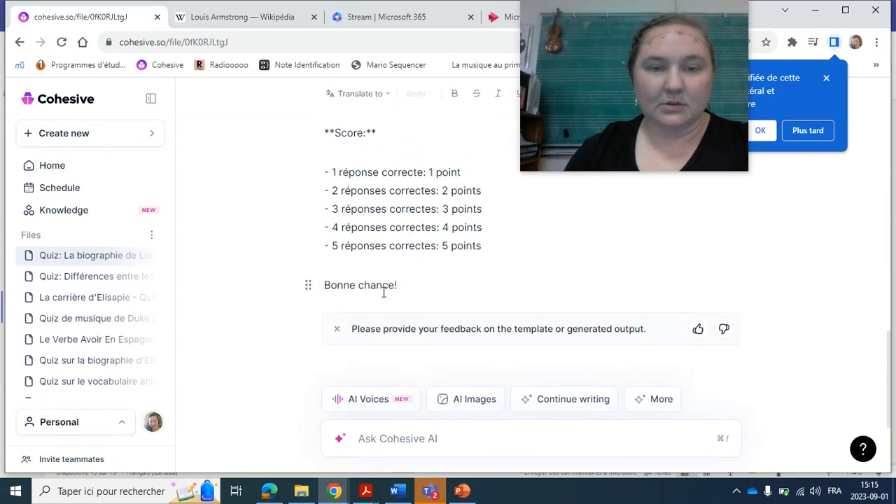
pyautogui.scroll(-2, 384, 293)
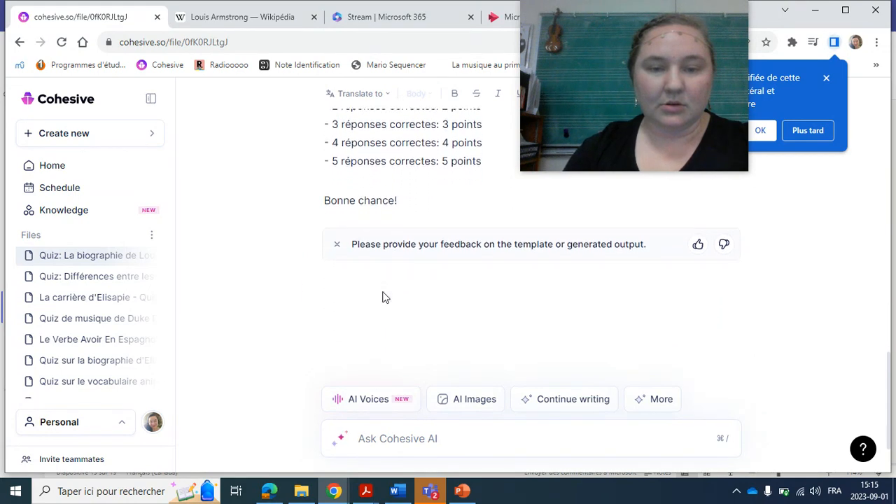
# Examine the quiz's answer key and score section, comparing the answers with the last question.
pyautogui.scroll(5, 381, 294)
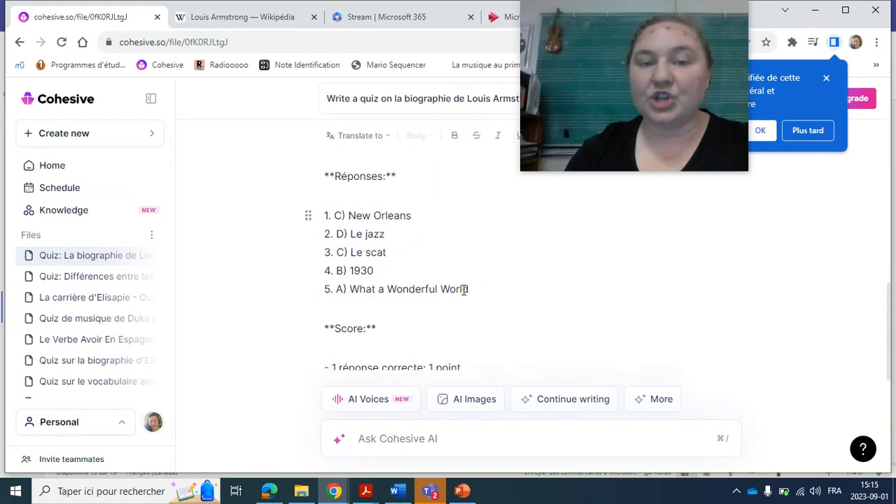
pyautogui.scroll(-1, 465, 289)
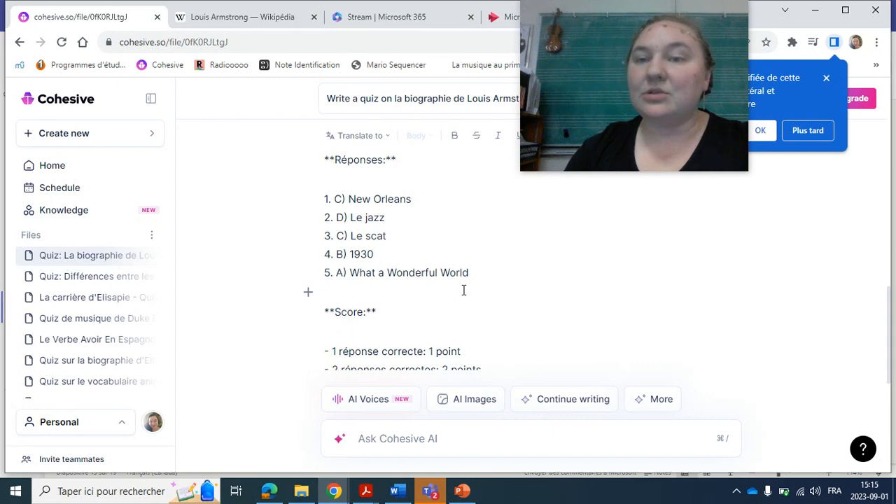
pyautogui.scroll(1, 464, 324)
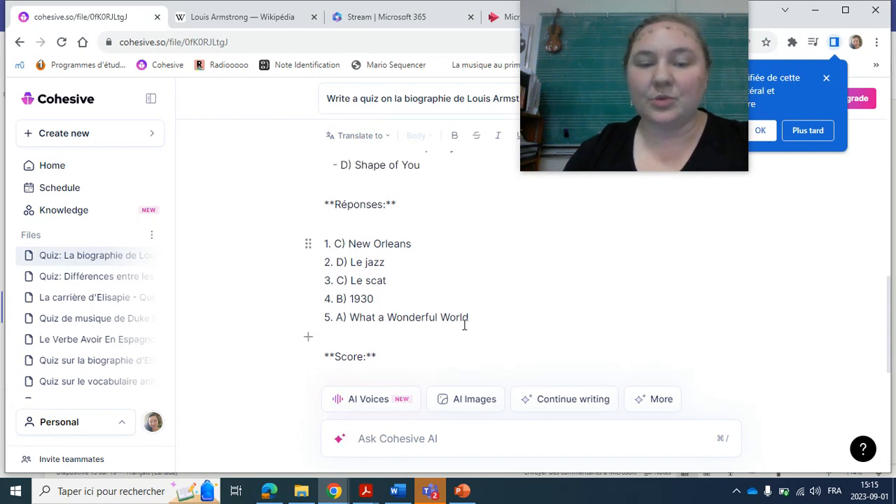
pyautogui.scroll(-1, 464, 324)
pyautogui.scroll(3, 430, 228)
pyautogui.scroll(1, 425, 216)
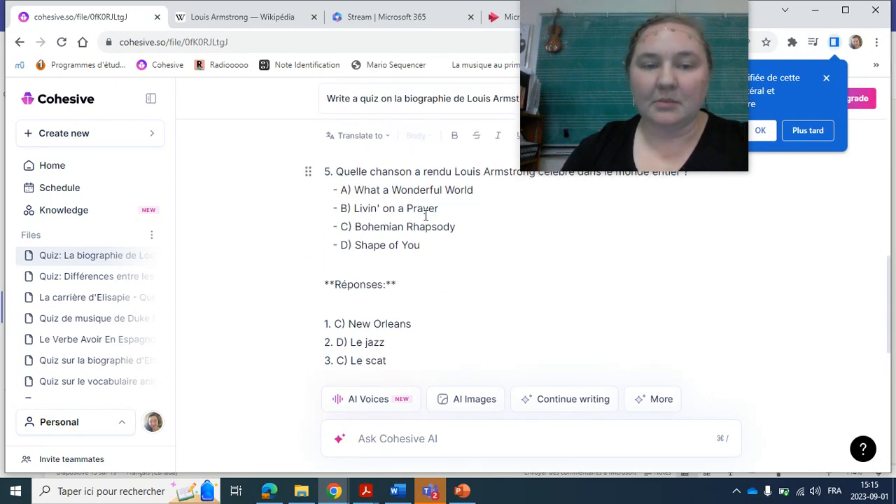
pyautogui.scroll(-3, 379, 254)
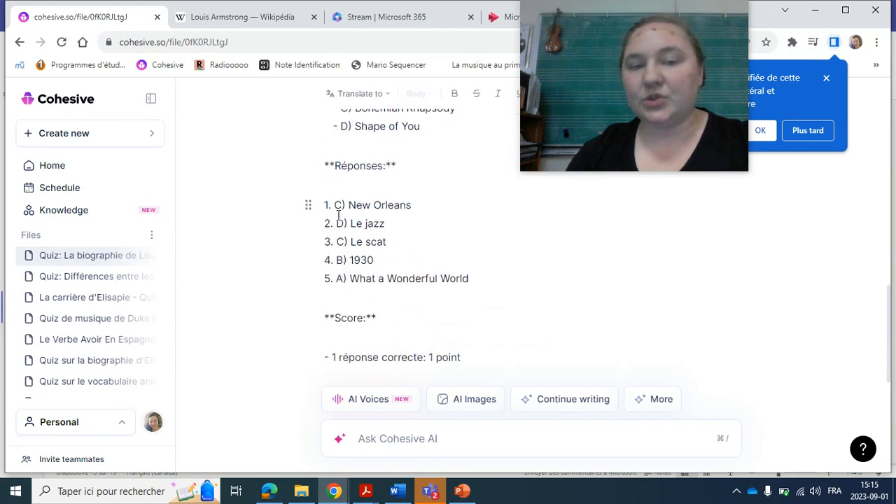
pyautogui.scroll(-2, 414, 238)
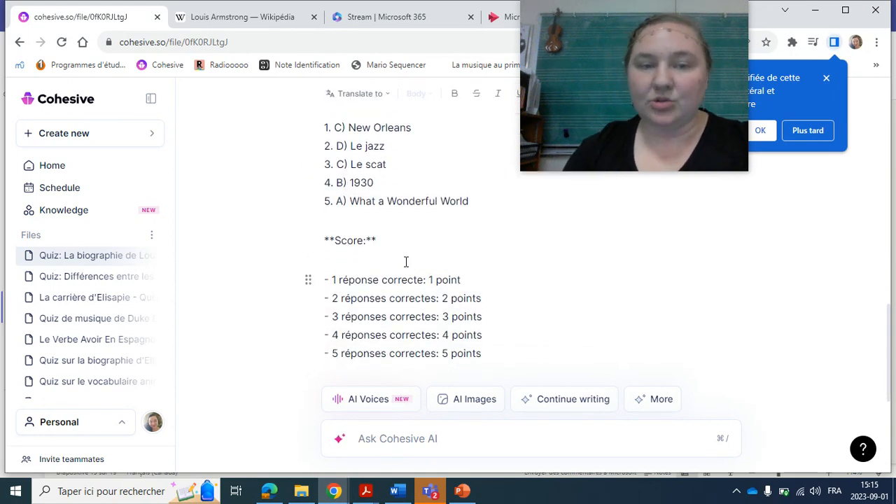
# Review the Louis Armstrong quiz's scoring scale and closing line, and check back over the last question and its answers.
pyautogui.scroll(-3, 427, 203)
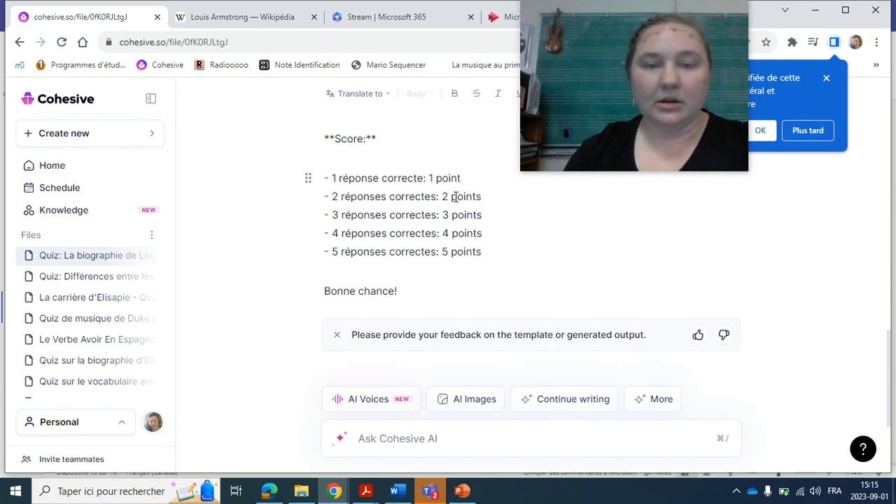
pyautogui.moveTo(440, 180); pyautogui.dragTo(473, 216)
pyautogui.click(433, 252)
pyautogui.scroll(-3, 432, 257)
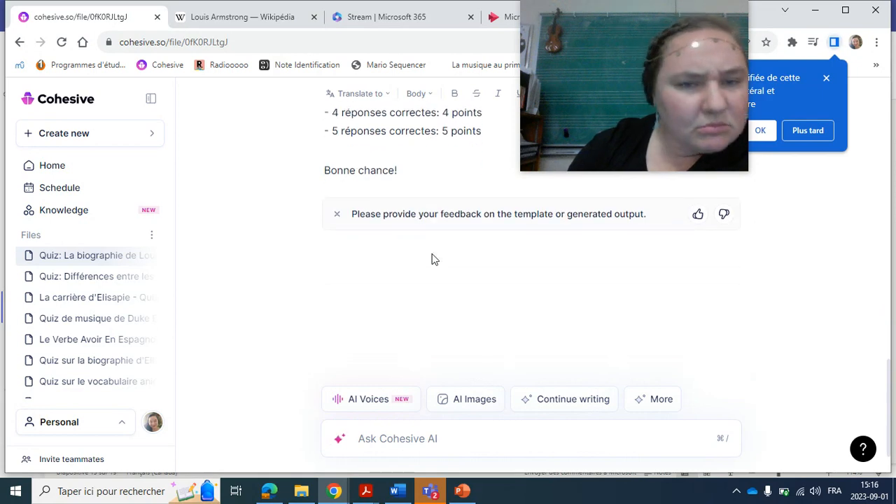
pyautogui.scroll(1, 392, 182)
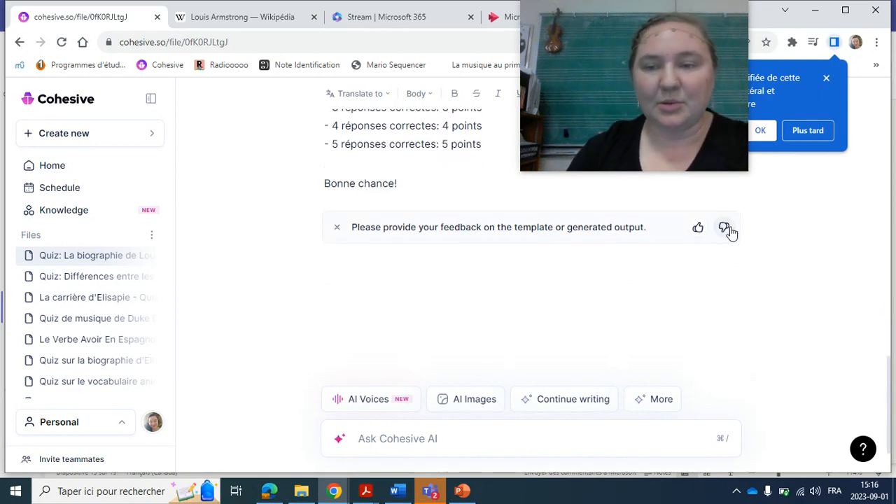
pyautogui.scroll(2, 483, 220)
pyautogui.scroll(10, 483, 219)
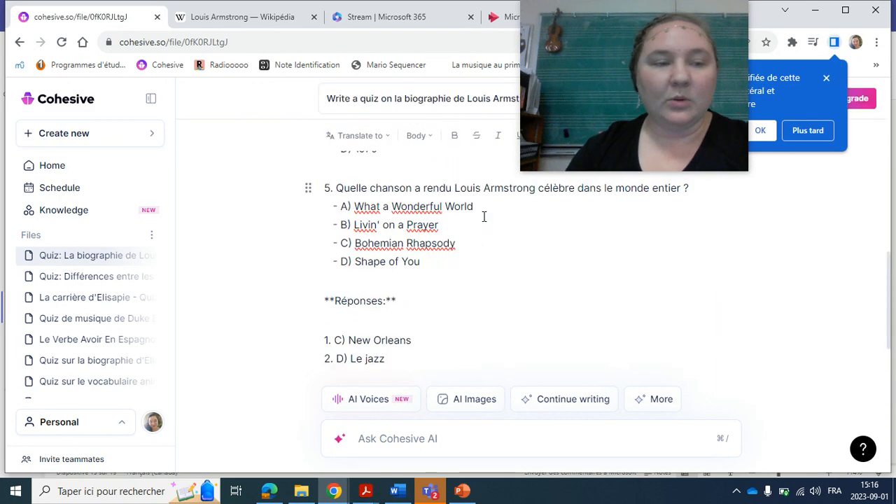
# Start a new Quiz Generator request on "les instruments de l'orchestre" with "6th grade" as the target audience.
pyautogui.click(114, 140)
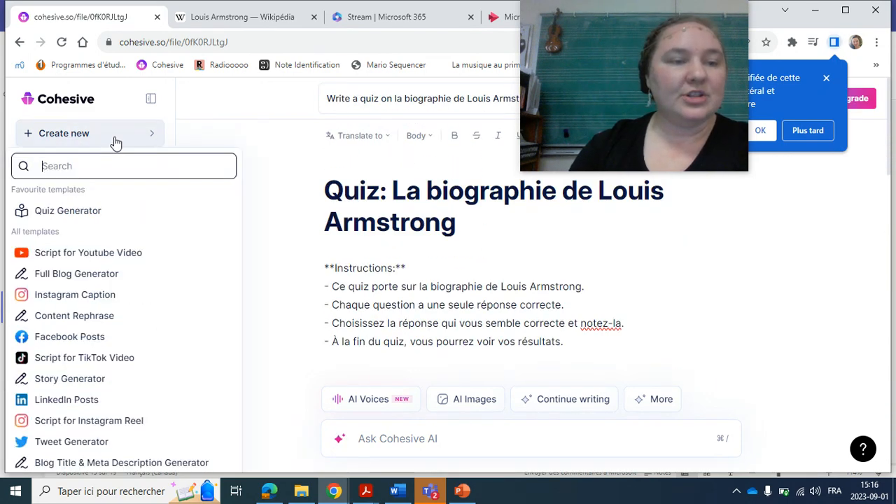
pyautogui.click(74, 212)
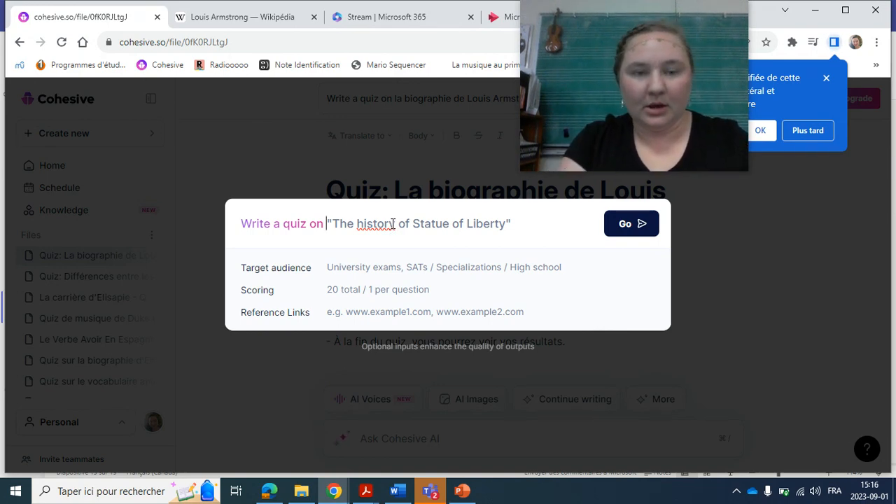
pyautogui.write('les instrument')
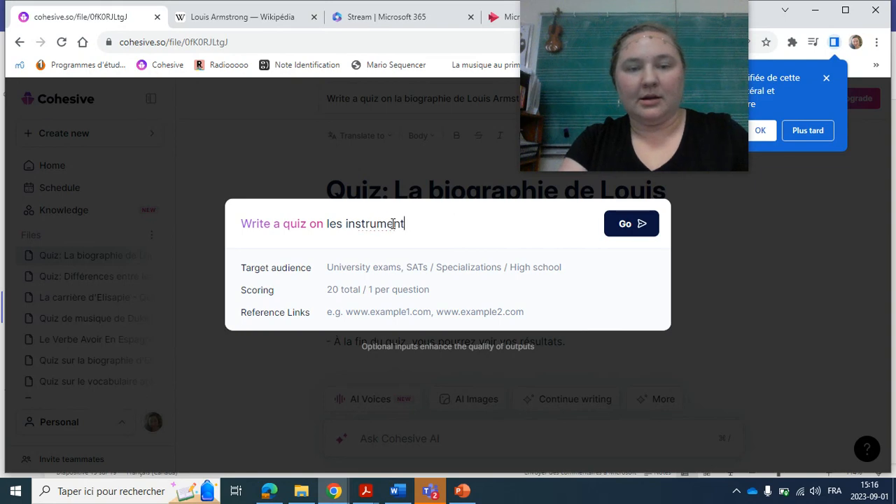
pyautogui.write("s de l'orchestre")
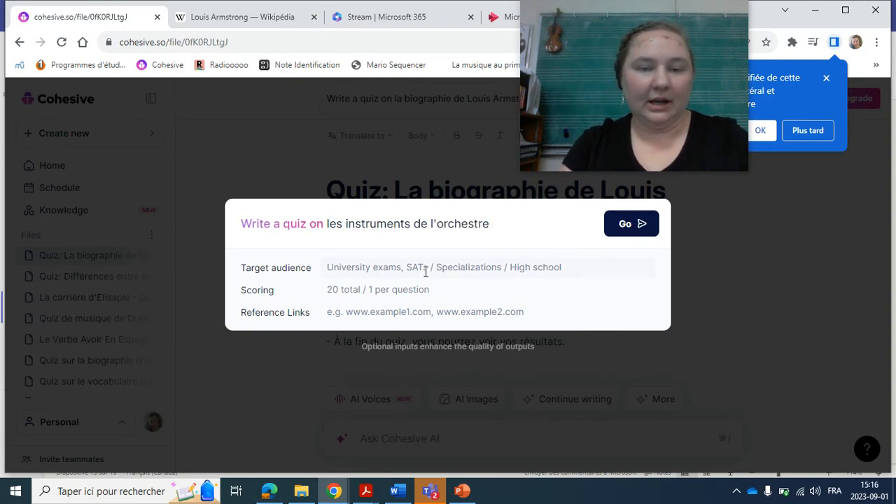
pyautogui.click(425, 271)
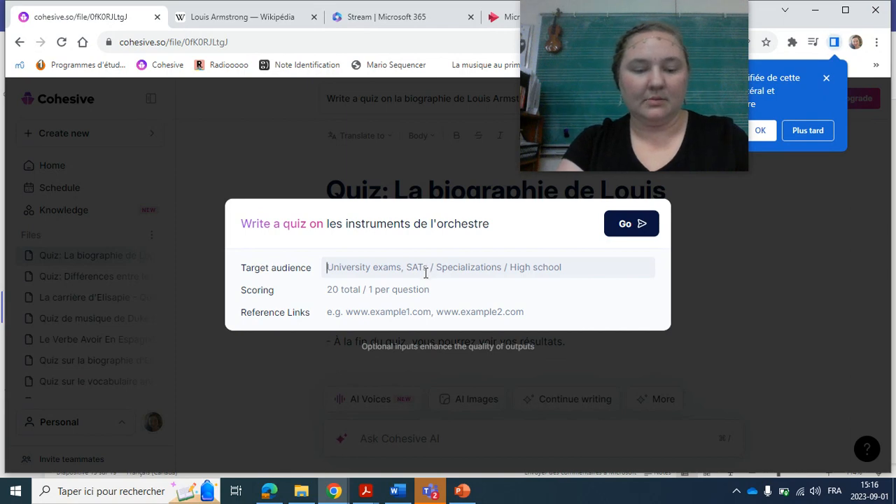
pyautogui.write('6th grade')
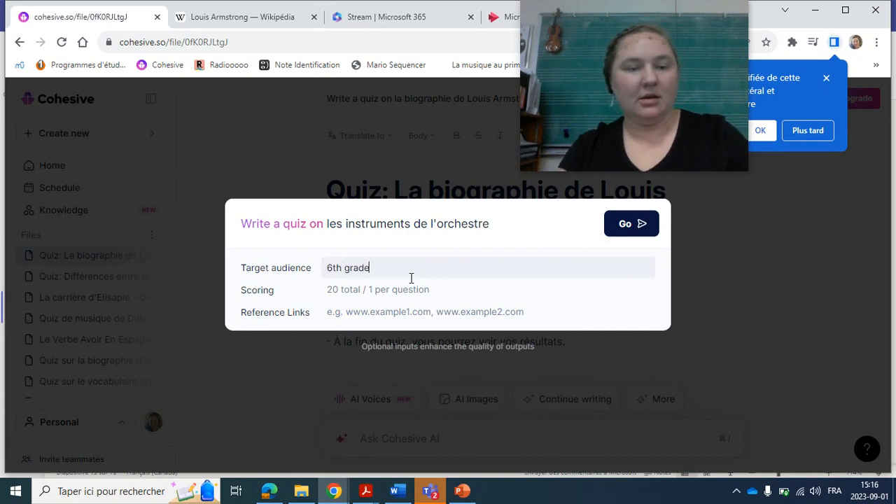
# Set the orchestra quiz's scoring to "20 total/ 1 per question".
pyautogui.click(377, 290)
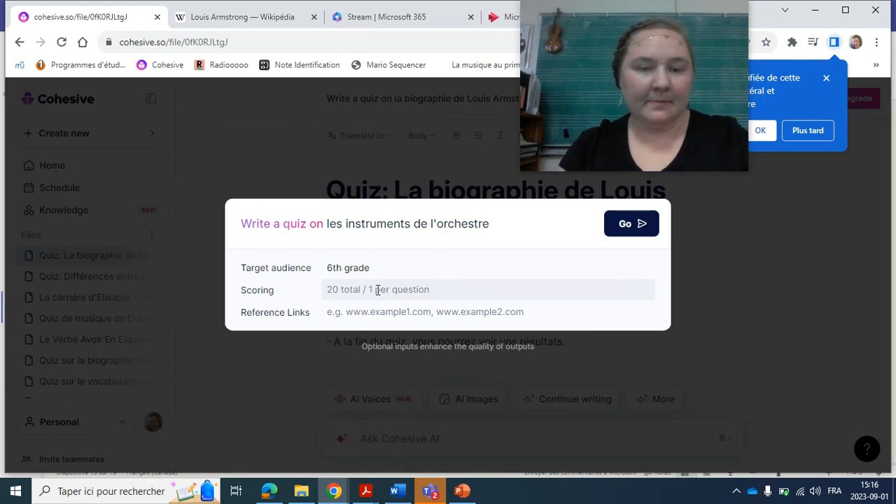
pyautogui.write('20 total/')
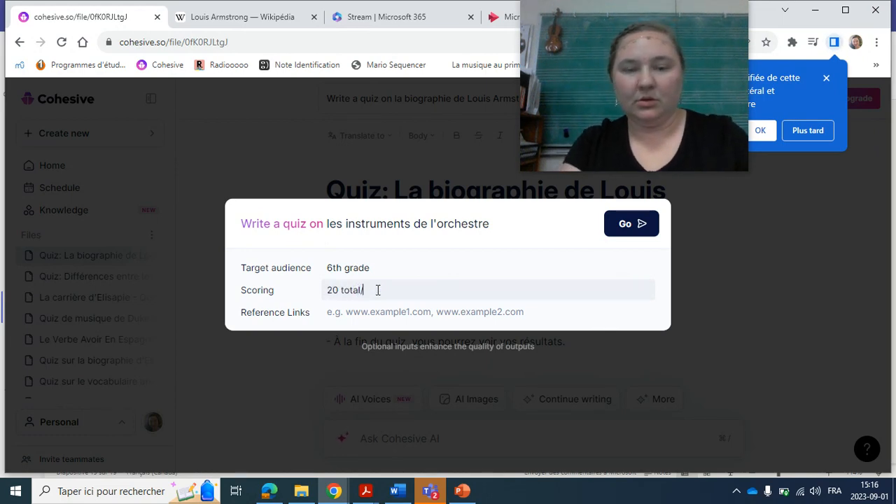
pyautogui.write(' 1 per que')
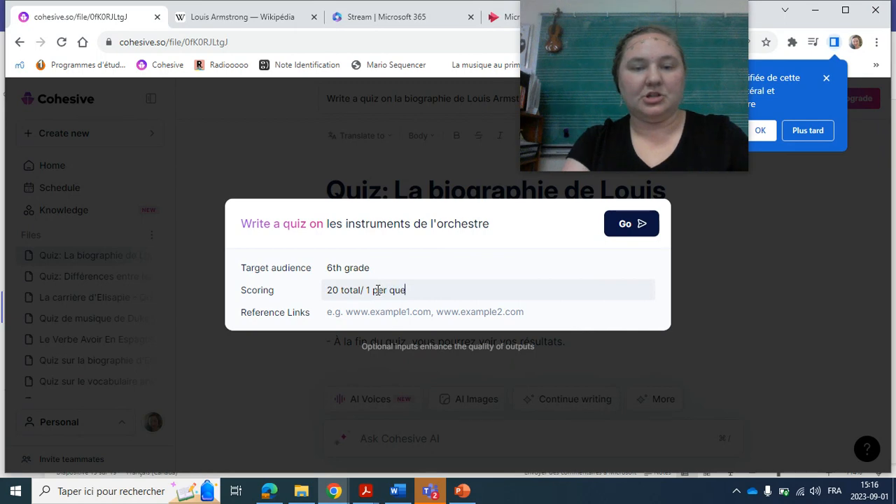
pyautogui.write('stion')
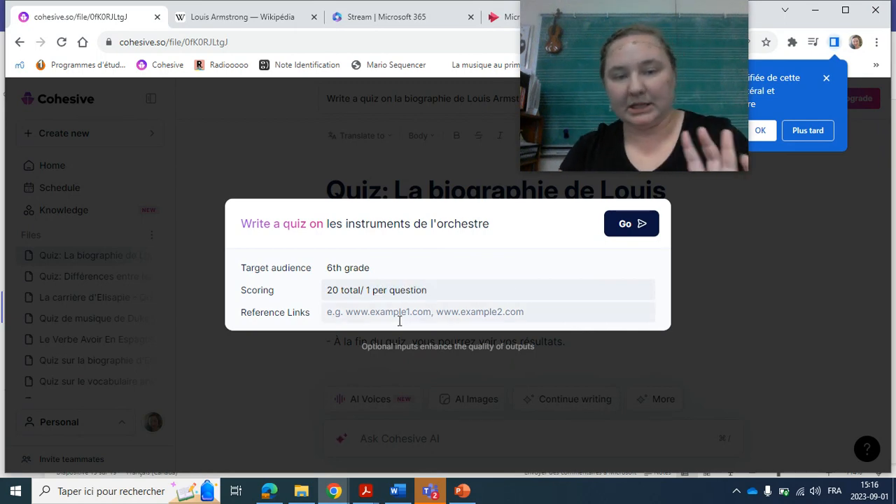
# Submit the orchestra quiz request, look over the suggested research sources and generate the quiz with them.
pyautogui.click(632, 231)
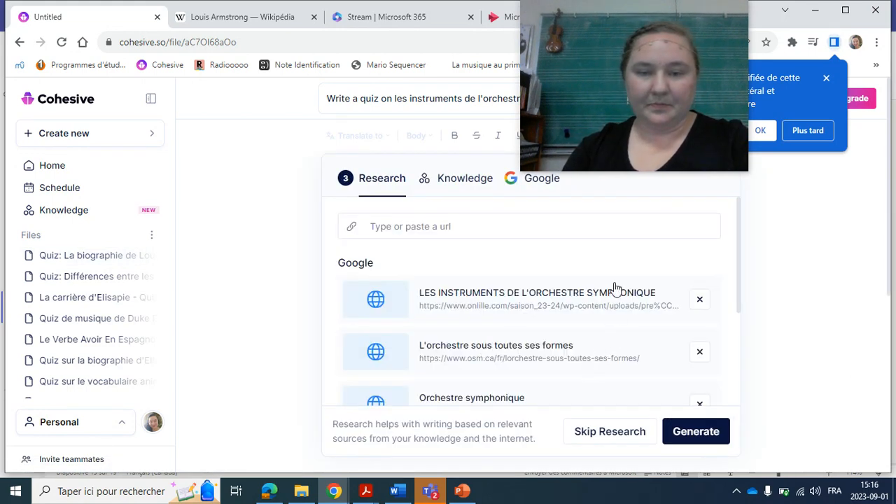
pyautogui.scroll(-3, 614, 288)
pyautogui.scroll(3, 615, 288)
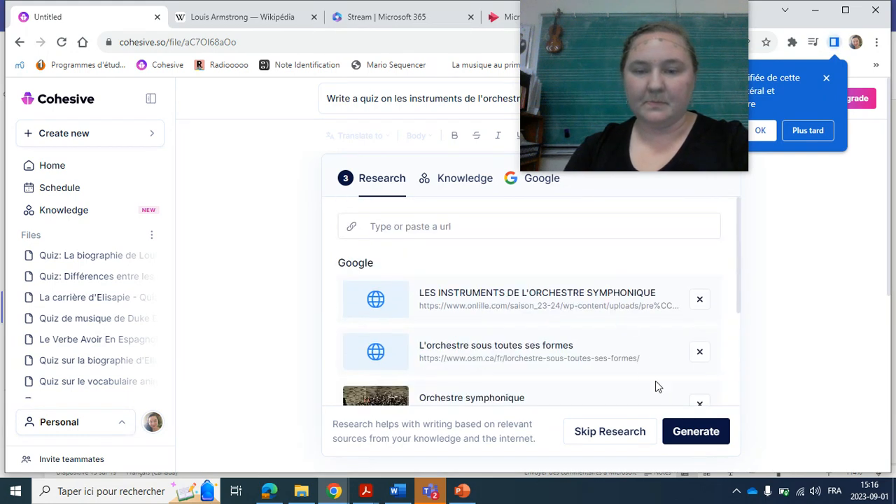
pyautogui.click(687, 432)
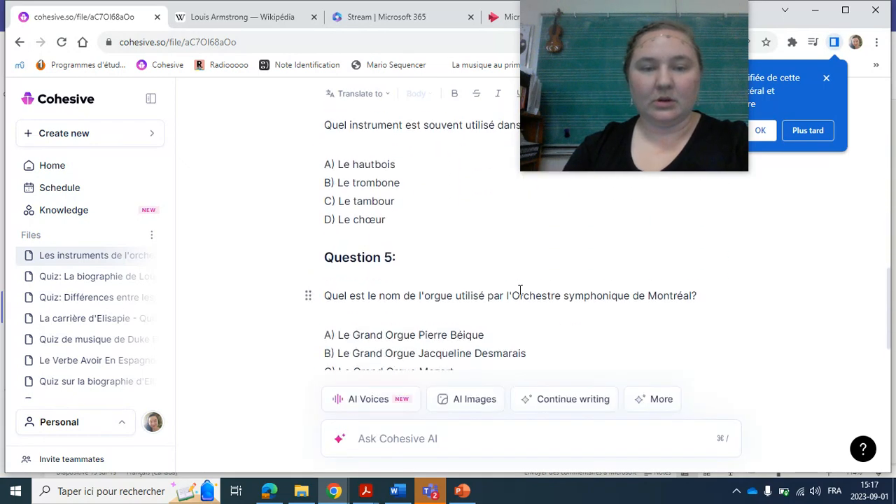
# Look through the generated orchestra quiz, including question 5, the answer key, the total score line and the title.
pyautogui.scroll(-5, 520, 290)
pyautogui.scroll(4, 520, 290)
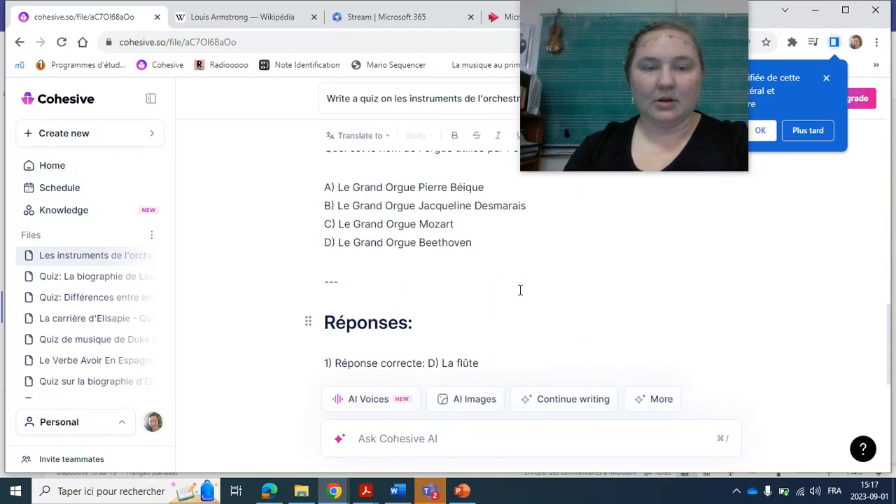
pyautogui.scroll(3, 521, 290)
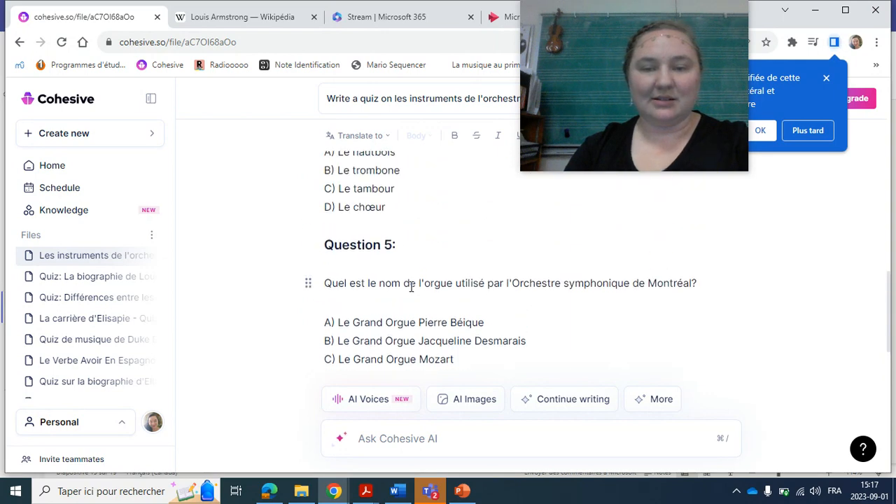
pyautogui.scroll(-6, 411, 287)
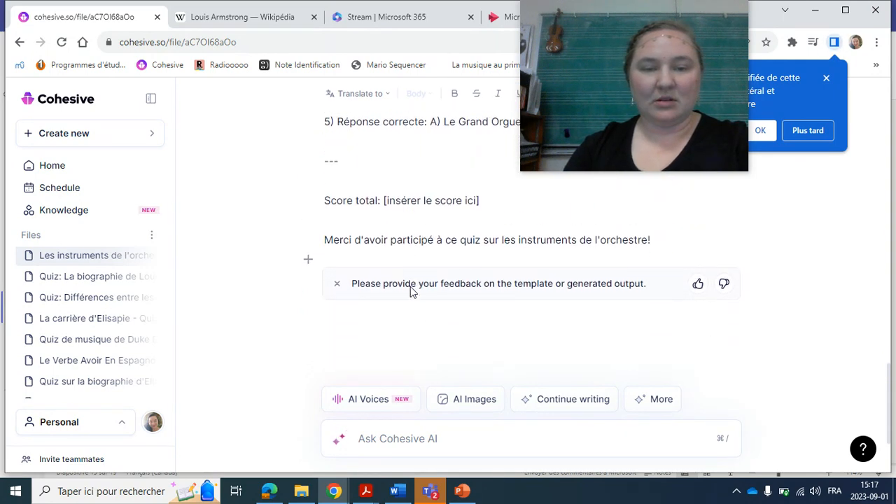
pyautogui.scroll(15, 411, 288)
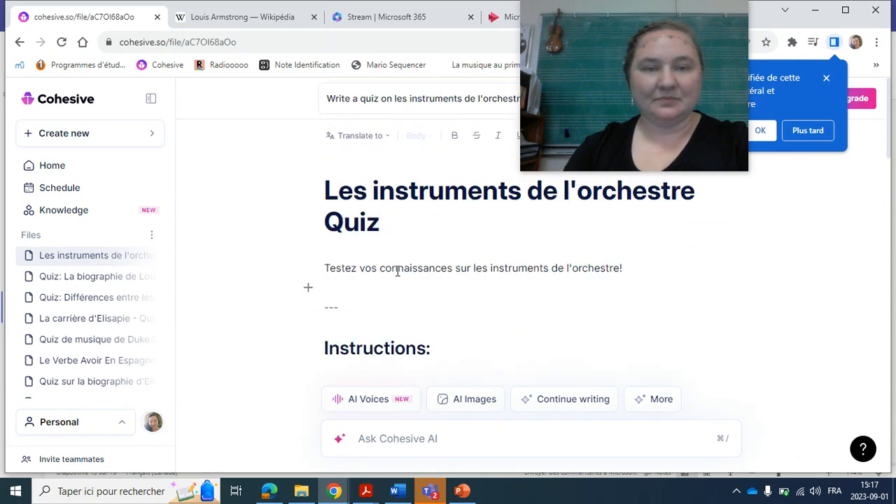
# Start another Quiz Generator request and enter "20 questions" as its scoring.
pyautogui.click(82, 138)
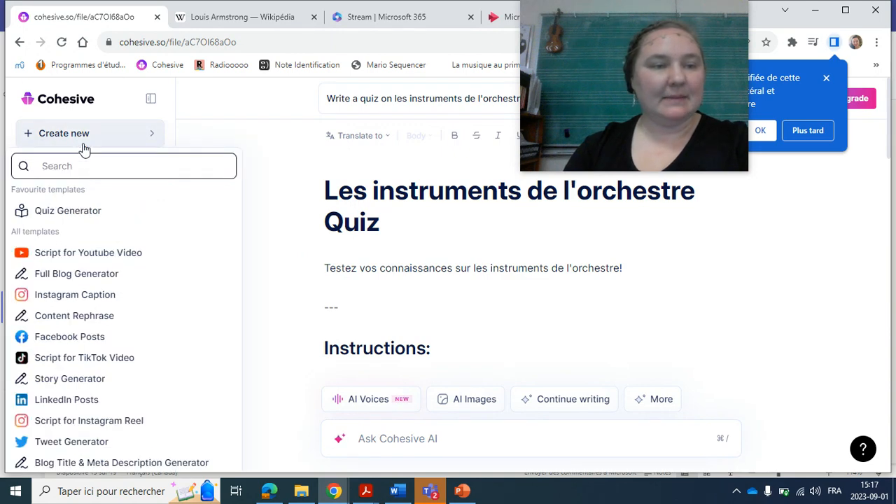
pyautogui.click(79, 212)
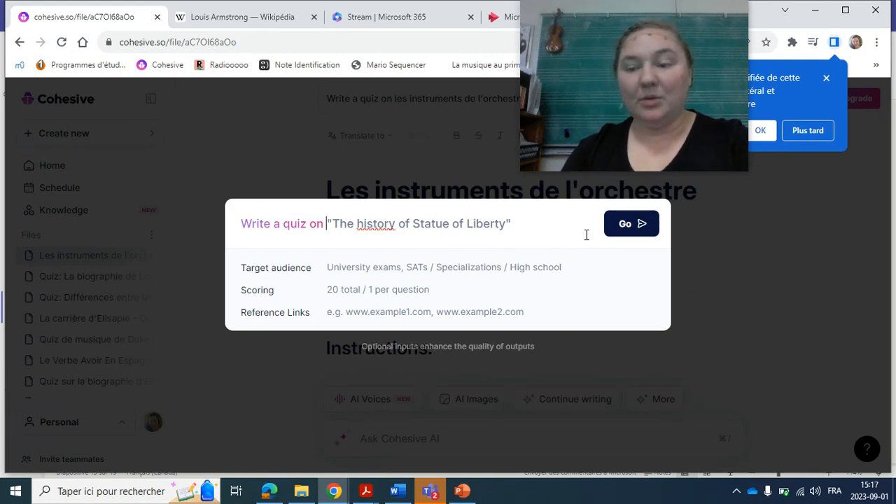
pyautogui.click(352, 290)
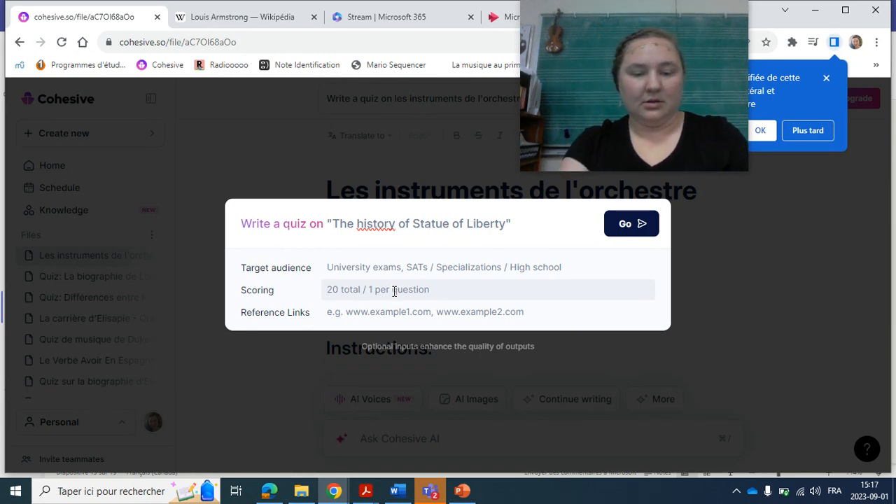
pyautogui.write('20 ouestions')
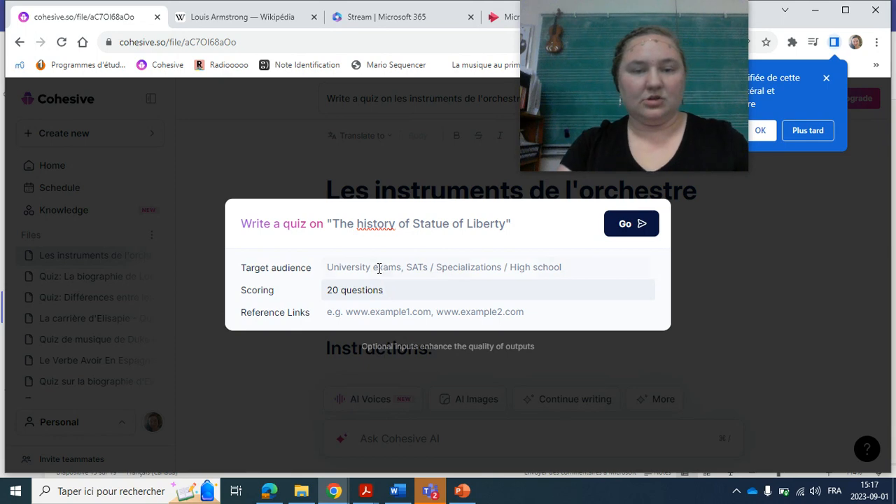
# Enter "les notes de musique" as the quiz topic, leave the target audience empty and generate the quiz with the suggested sources.
pyautogui.click(373, 224)
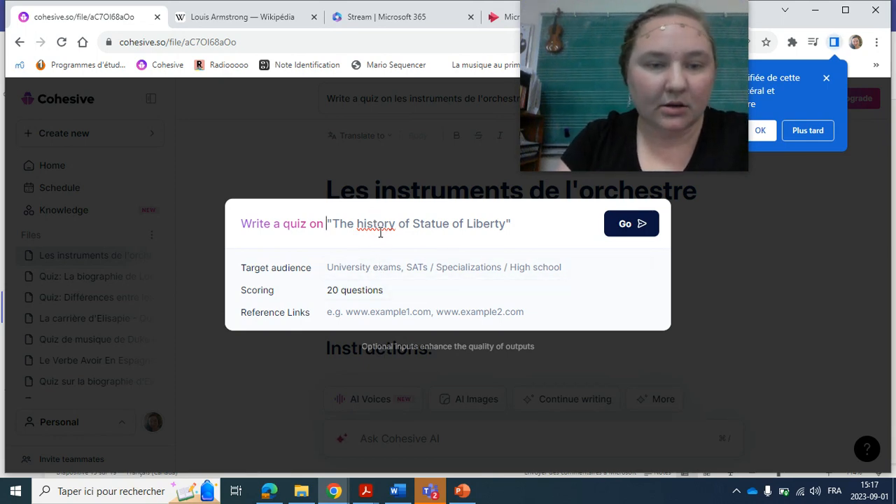
pyautogui.write('les ')
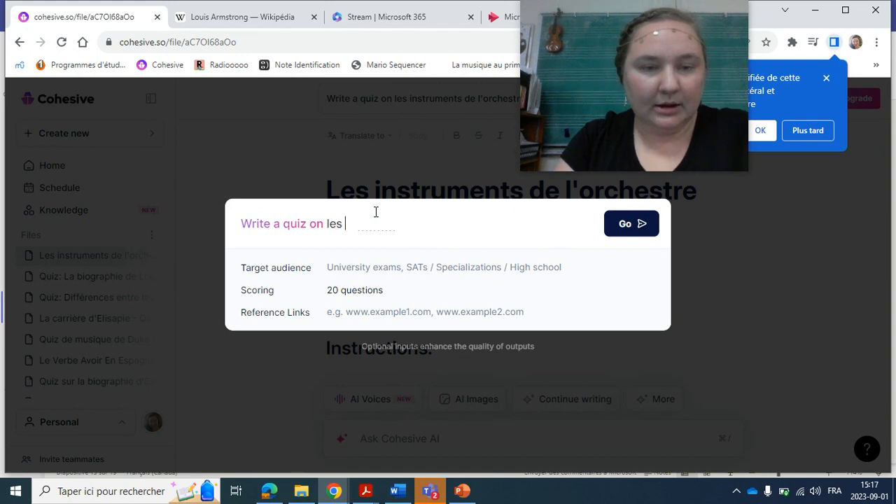
pyautogui.write('notes de musique')
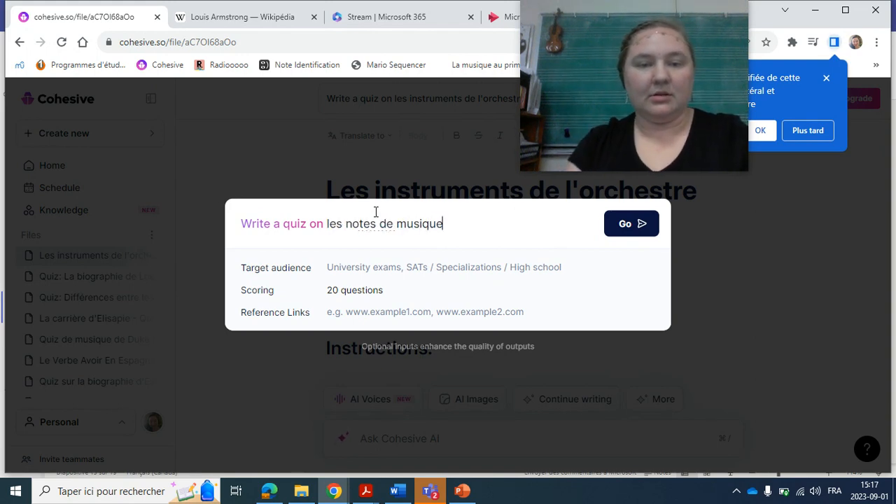
pyautogui.click(402, 273)
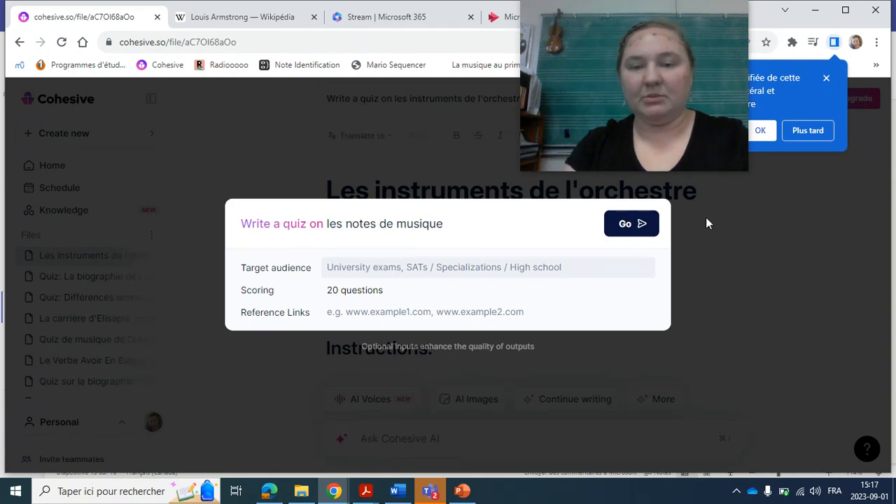
pyautogui.click(651, 231)
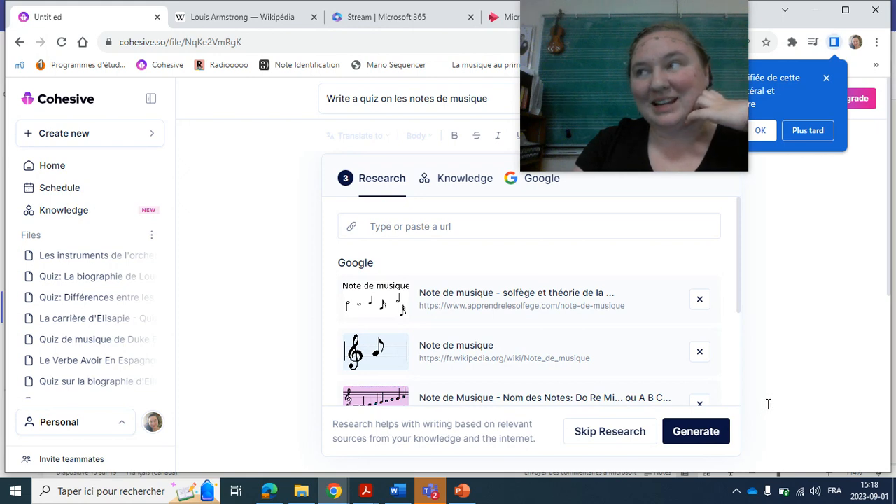
pyautogui.click(696, 432)
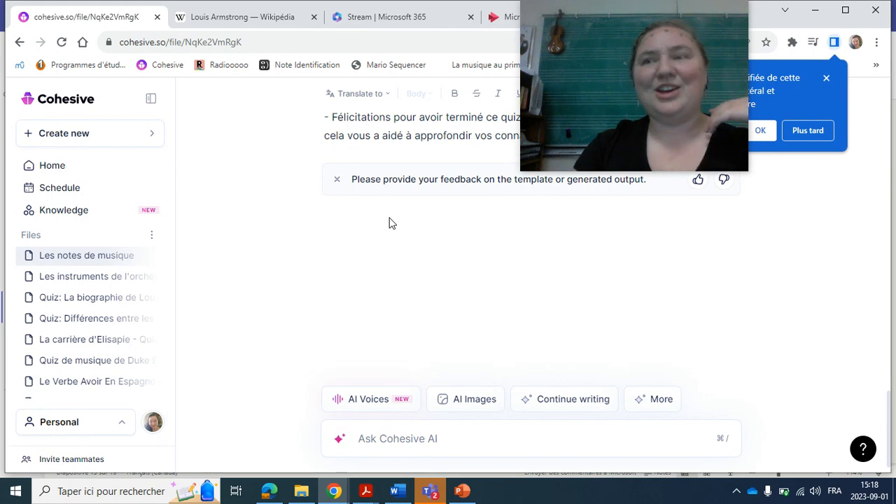
# Examine the generated music notes quiz from its introduction and questions to the answer key and scoring section.
pyautogui.scroll(15, 390, 223)
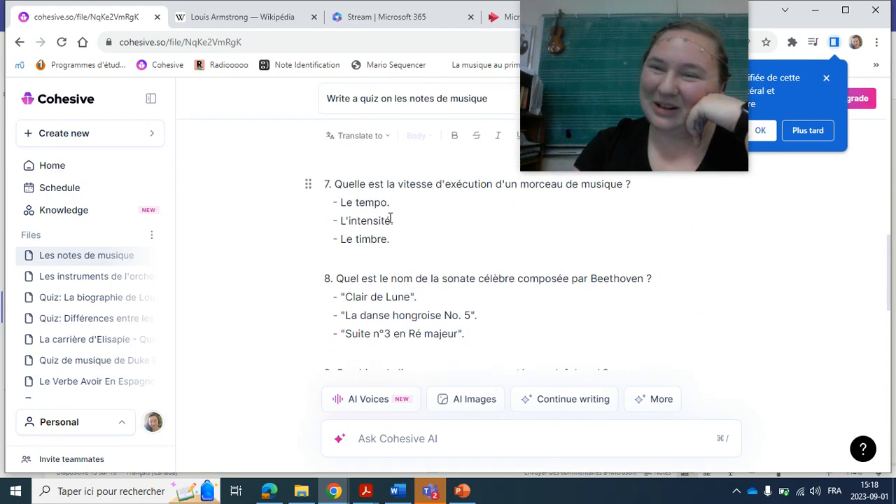
pyautogui.scroll(15, 390, 219)
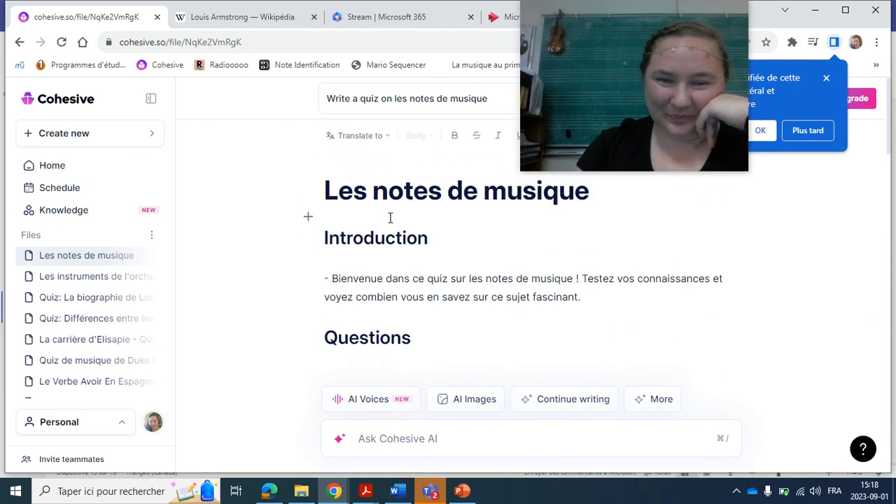
pyautogui.scroll(-3, 579, 278)
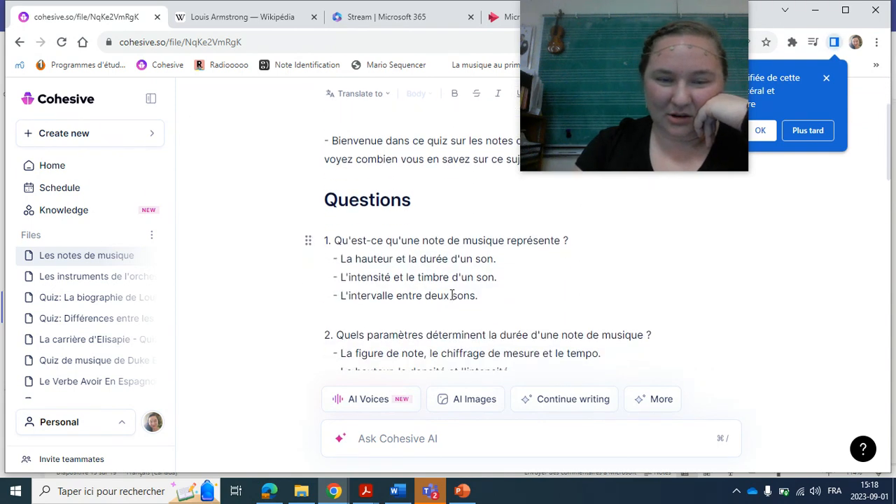
pyautogui.scroll(-20, 451, 294)
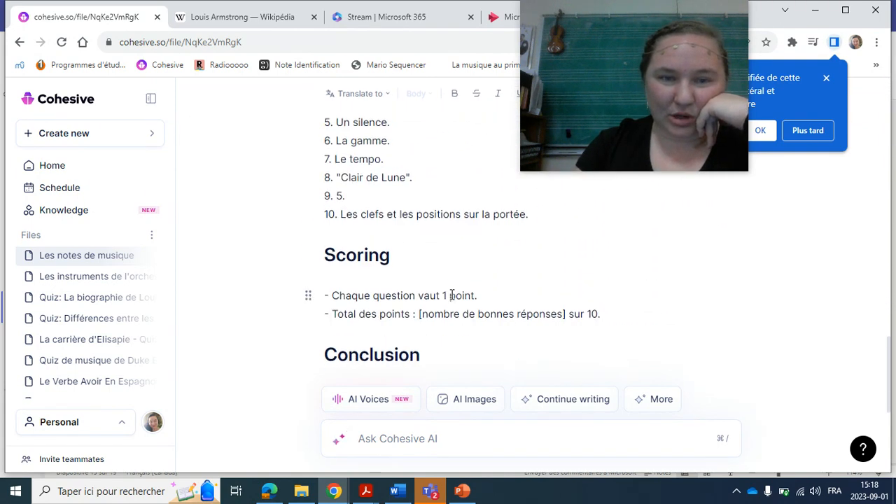
# Review the end of the music notes quiz, including its last question, scoring and conclusion, and return to the title.
pyautogui.scroll(-5, 452, 294)
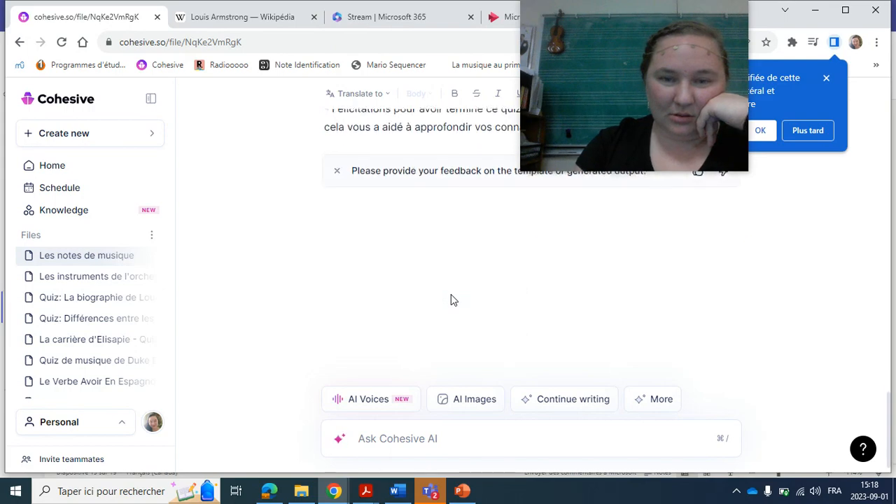
pyautogui.scroll(10, 451, 299)
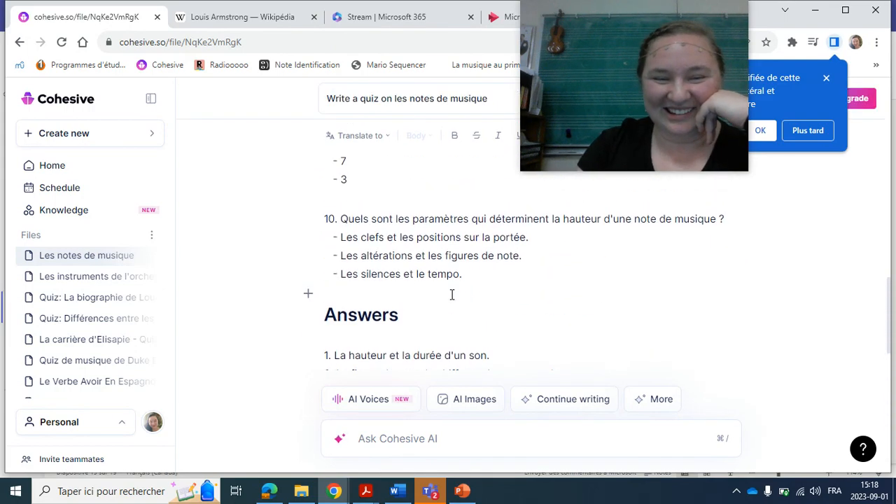
pyautogui.scroll(-6, 452, 294)
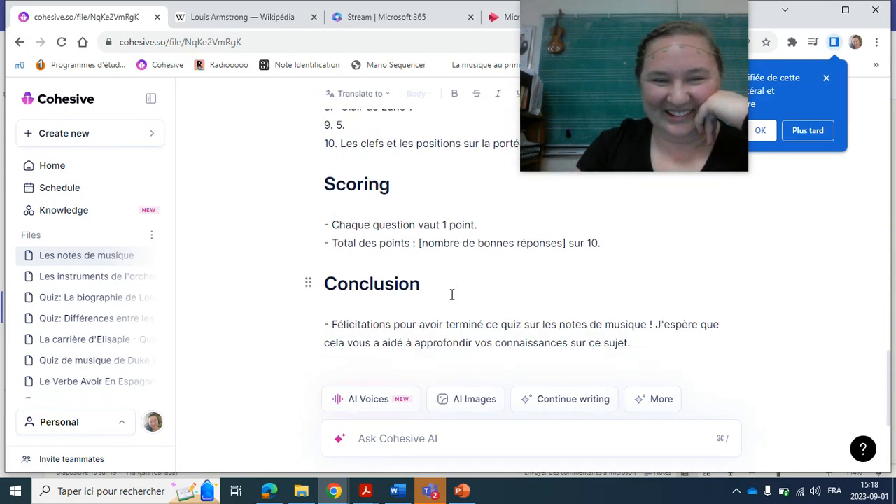
pyautogui.scroll(15, 451, 295)
pyautogui.scroll(10, 452, 295)
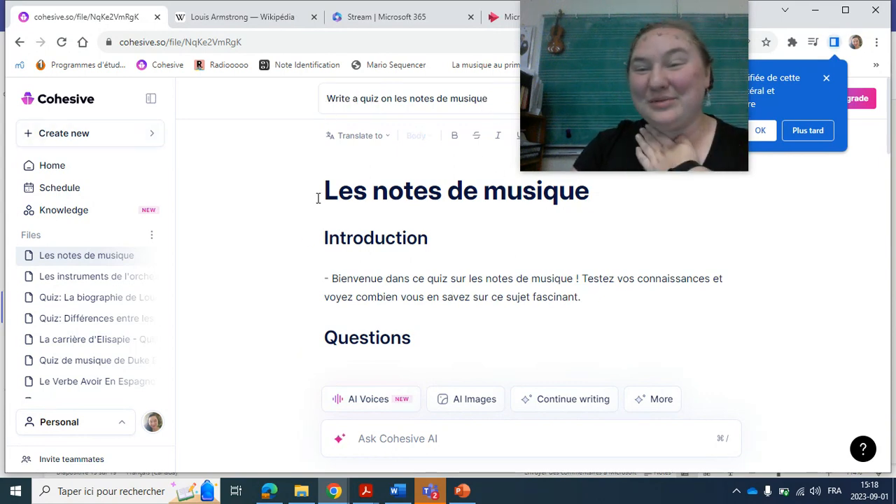
pyautogui.moveTo(545, 134)
pyautogui.moveTo(524, 117); pyautogui.dragTo(237, 140)
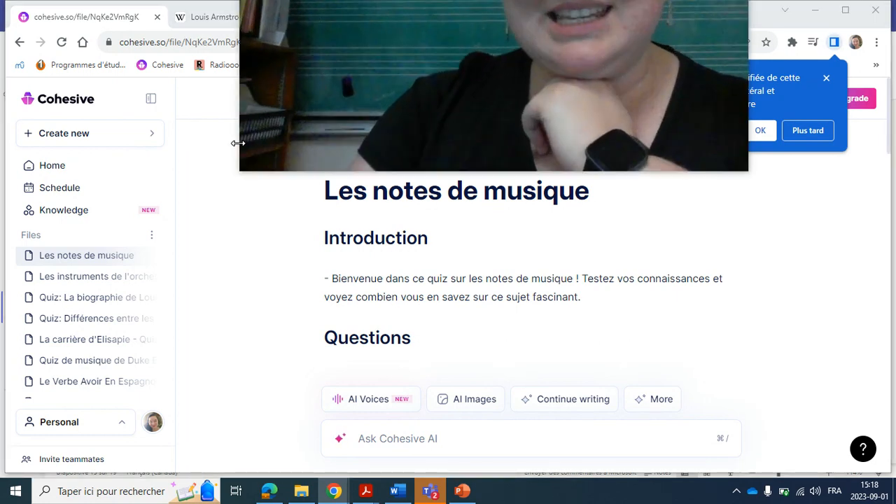
pyautogui.moveTo(392, 135); pyautogui.dragTo(369, 188)
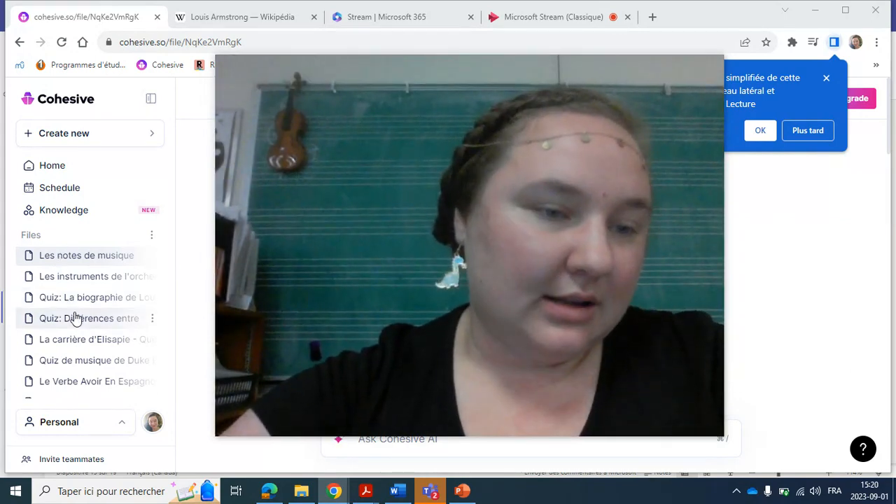
# Open the saved quiz on Elisapie's career and look through its rules, questions, answers and total score line.
pyautogui.scroll(-1, 72, 316)
pyautogui.scroll(1, 72, 316)
pyautogui.scroll(-1, 74, 317)
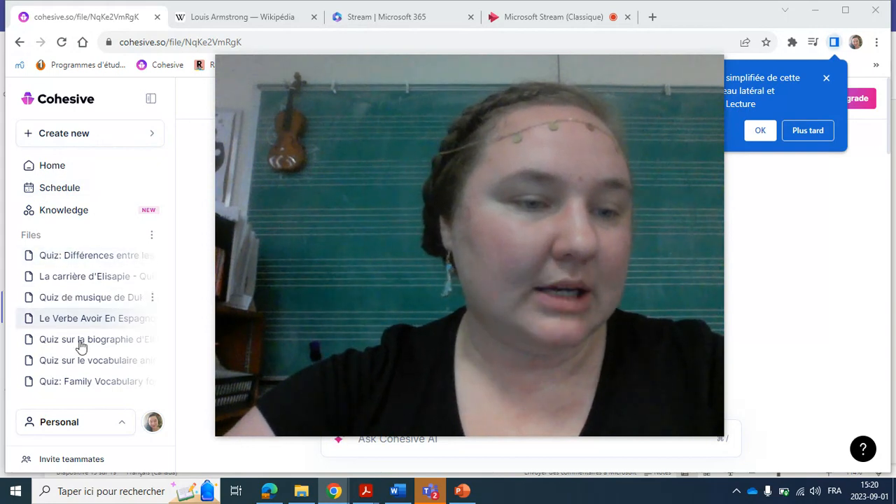
pyautogui.click(93, 280)
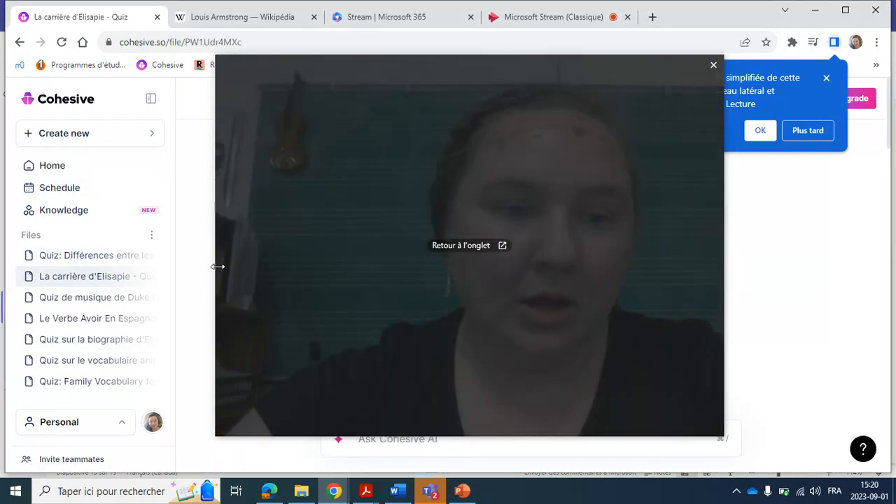
pyautogui.moveTo(218, 266); pyautogui.dragTo(476, 269)
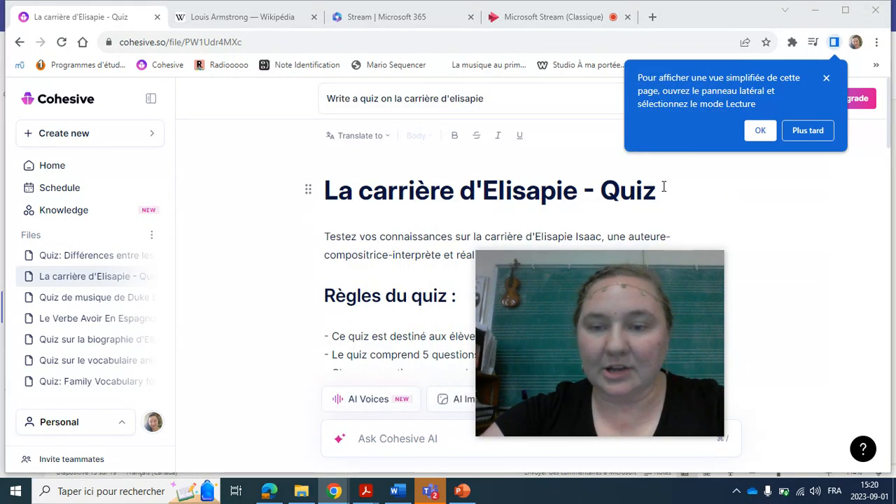
pyautogui.moveTo(659, 261); pyautogui.dragTo(803, 154)
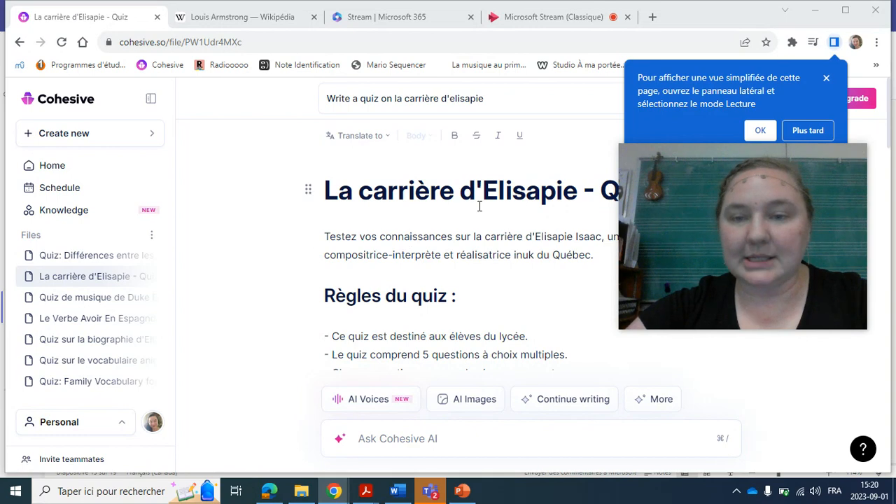
pyautogui.scroll(-10, 480, 206)
pyautogui.scroll(-15, 479, 206)
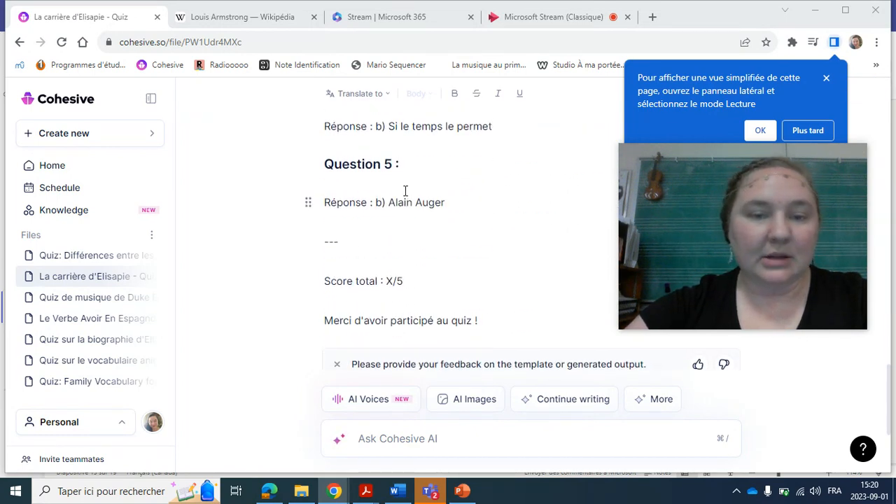
pyautogui.scroll(20, 404, 190)
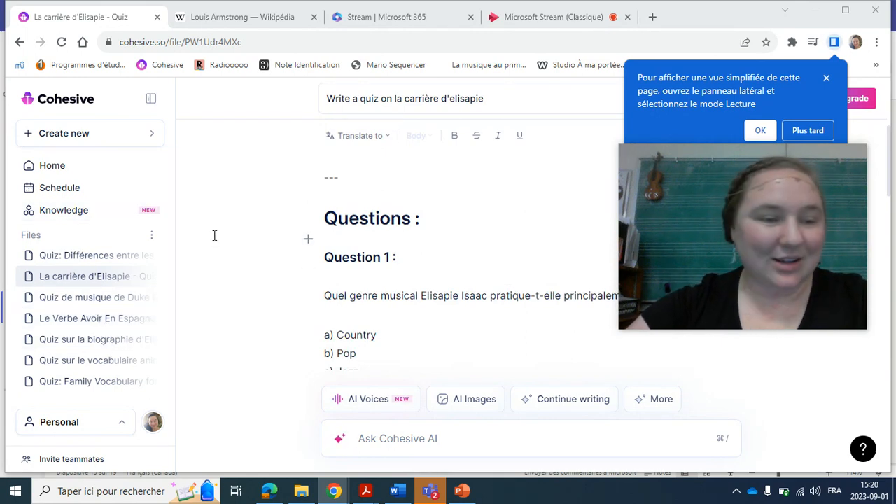
# Open the saved quiz on Ella Fitzgerald's biography and look through its introduction and questions.
pyautogui.click(72, 340)
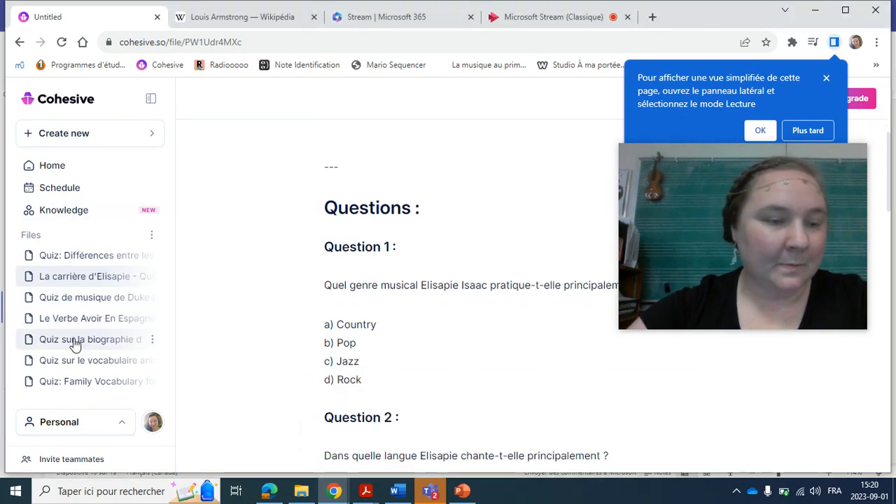
pyautogui.scroll(-15, 439, 340)
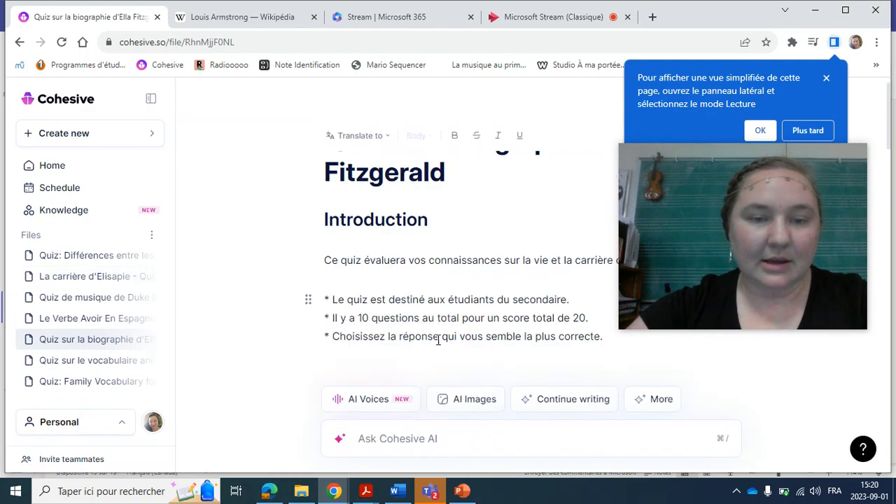
pyautogui.scroll(-5, 437, 340)
pyautogui.scroll(3, 437, 341)
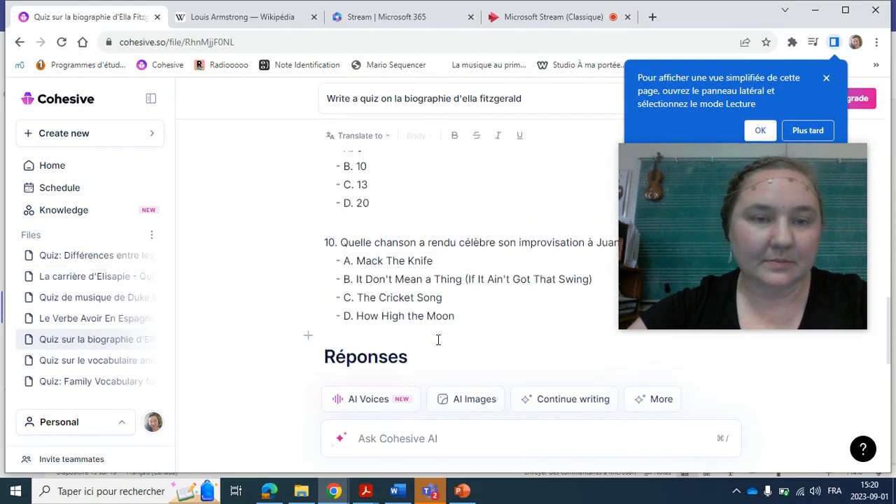
# Open the saved quiz on Spanish animal vocabulary and examine its multiple-choice questions, especially the wording of question 5.
pyautogui.click(89, 367)
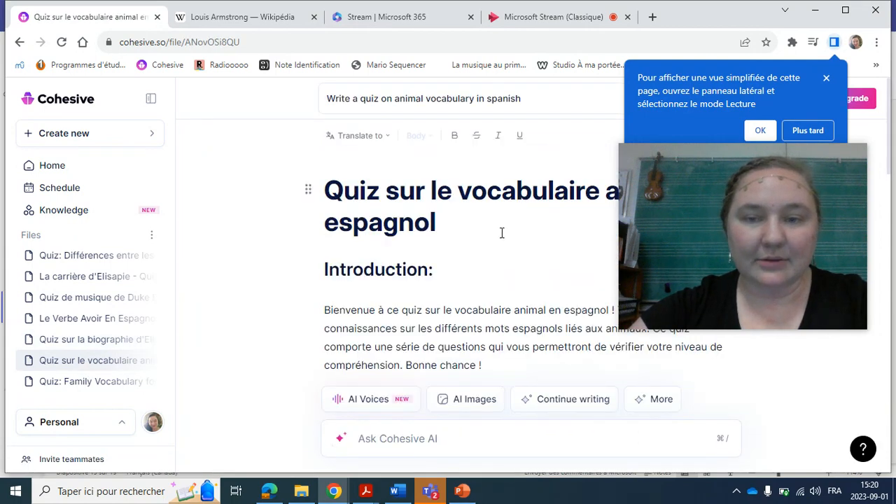
pyautogui.scroll(-5, 501, 232)
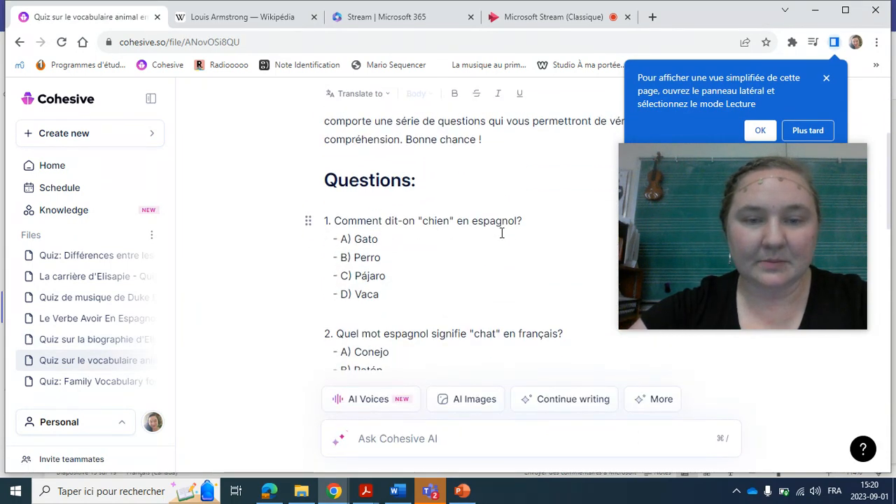
pyautogui.scroll(-5, 502, 233)
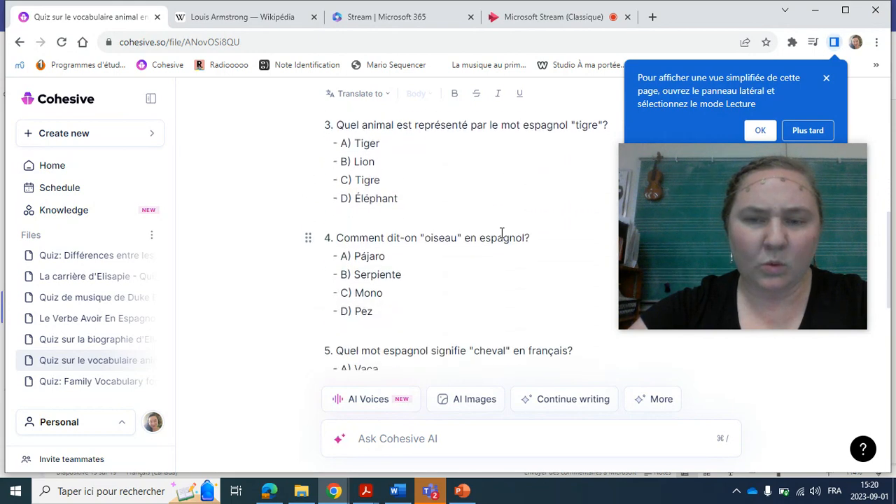
pyautogui.scroll(-2, 501, 232)
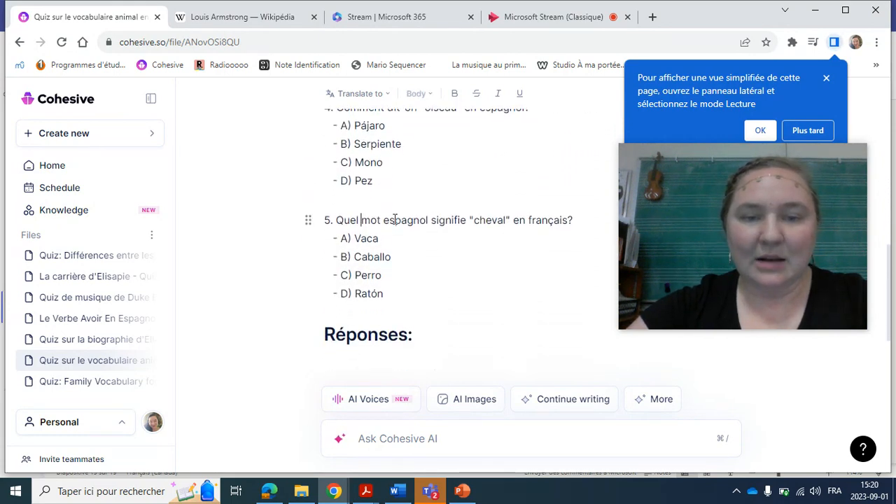
pyautogui.moveTo(362, 220); pyautogui.dragTo(466, 224)
pyautogui.click(466, 221)
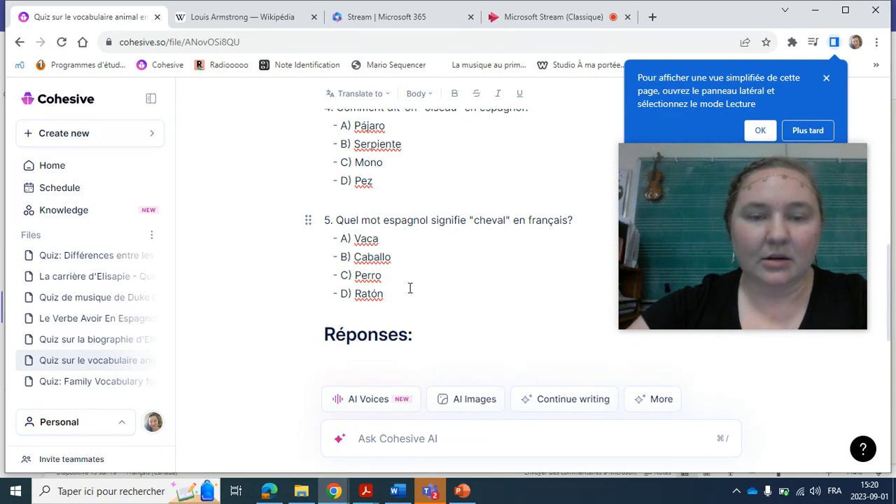
pyautogui.scroll(1, 411, 288)
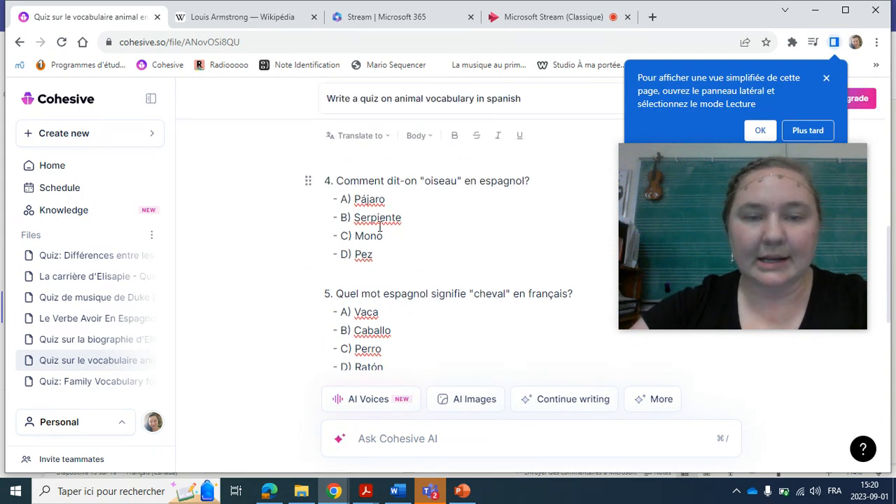
pyautogui.scroll(-10, 379, 226)
pyautogui.scroll(15, 379, 226)
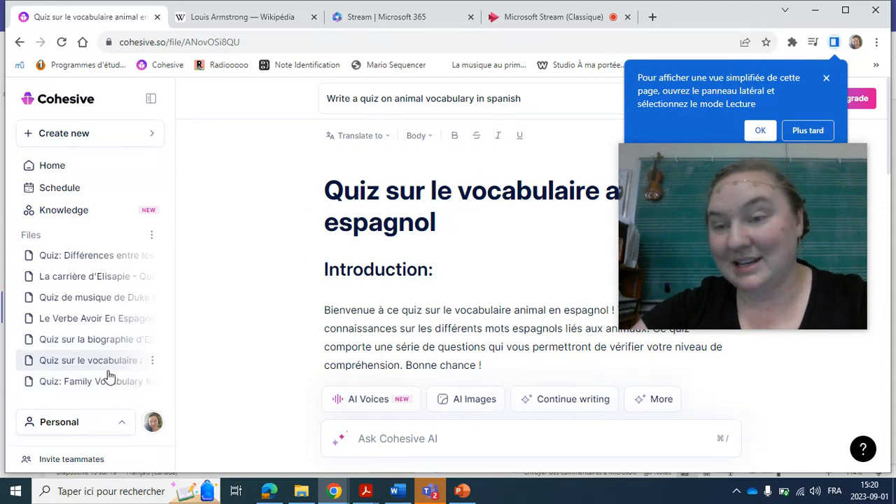
# Revisit the Ella Fitzgerald quiz before returning to the Spanish animal vocabulary quiz, and dismiss the browser's reading mode notice.
pyautogui.click(71, 300)
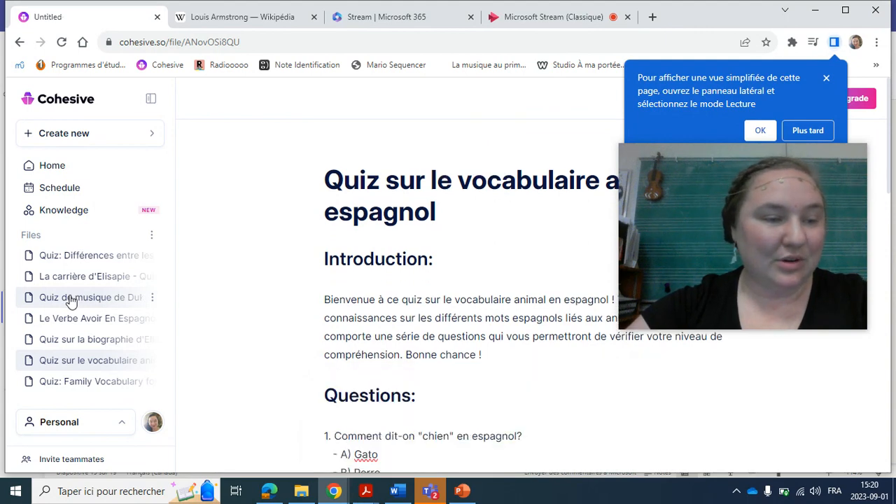
pyautogui.click(75, 340)
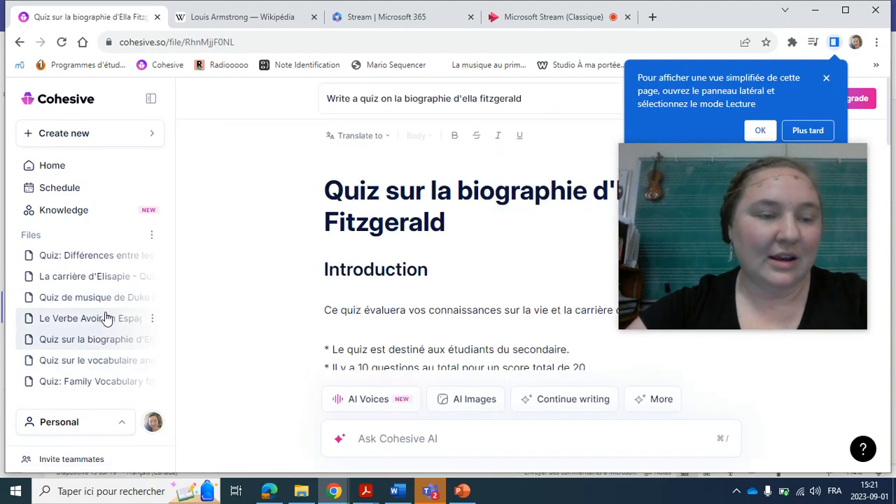
pyautogui.click(96, 370)
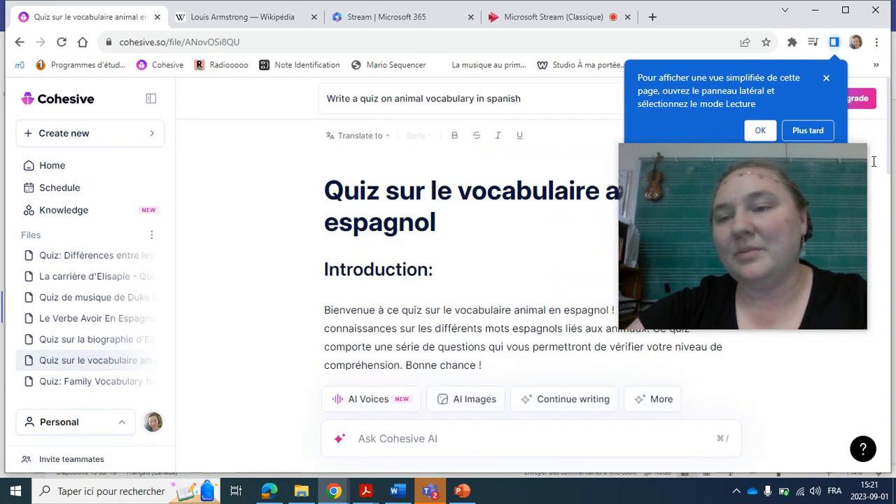
pyautogui.click(826, 74)
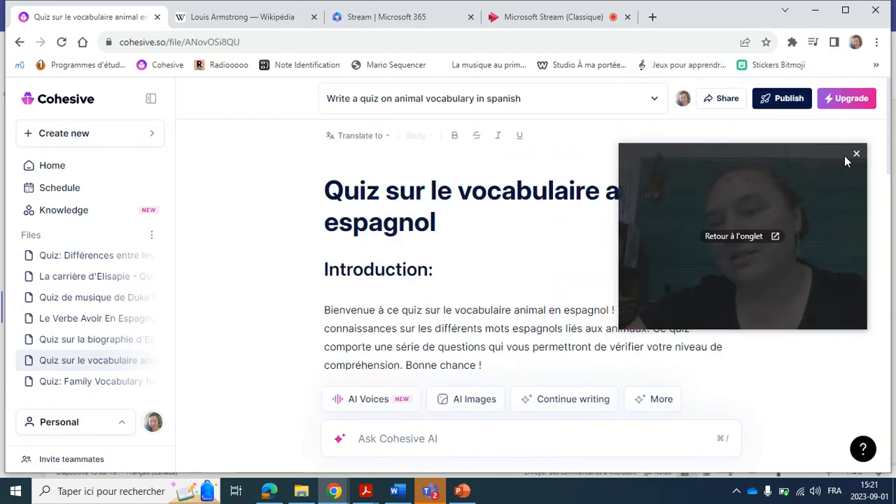
pyautogui.moveTo(619, 168); pyautogui.dragTo(292, 147)
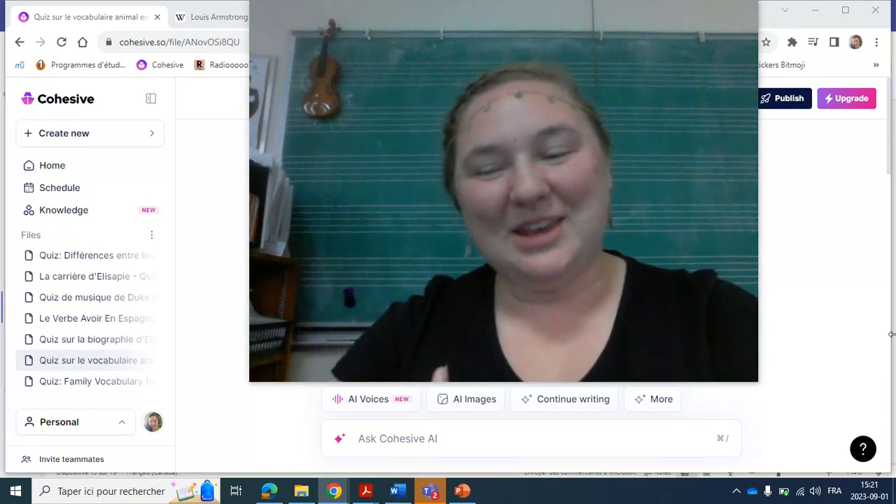
pyautogui.moveTo(892, 335); pyautogui.dragTo(891, 318)
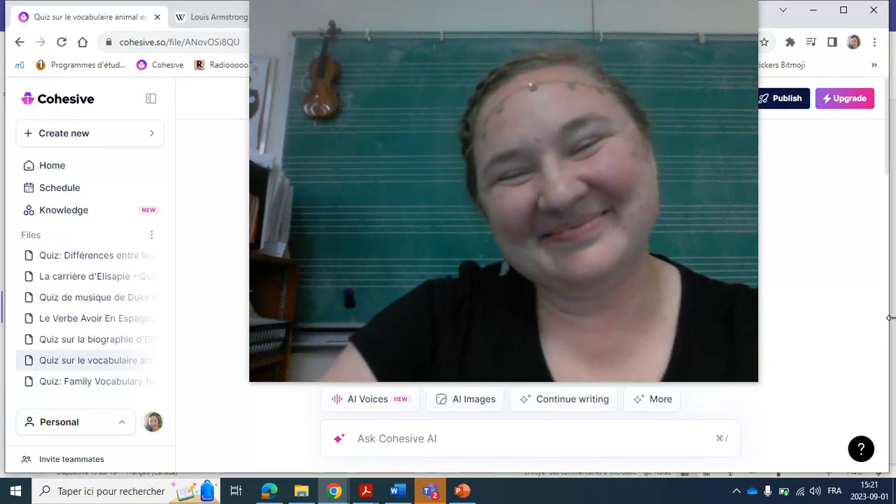